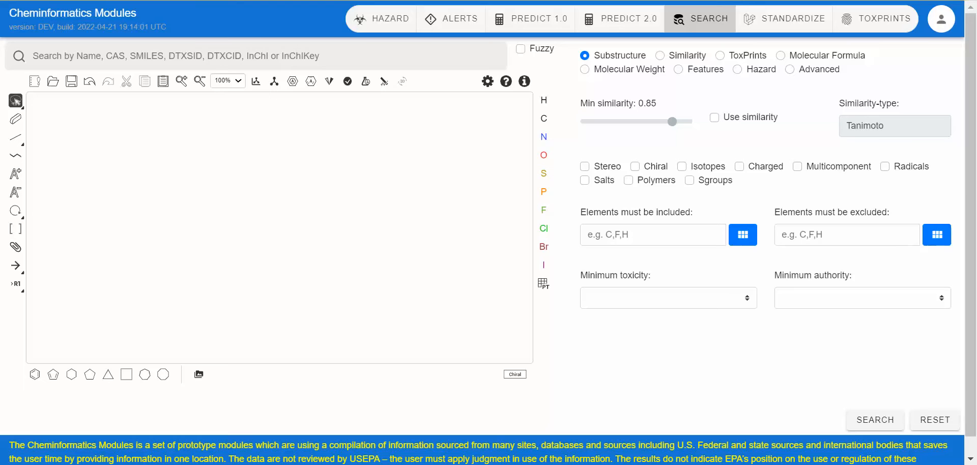
View the Hazard module's search-by-structure dialog, close it and return to the Search module.
{"action": "left_click", "coordinate": [382, 18]}
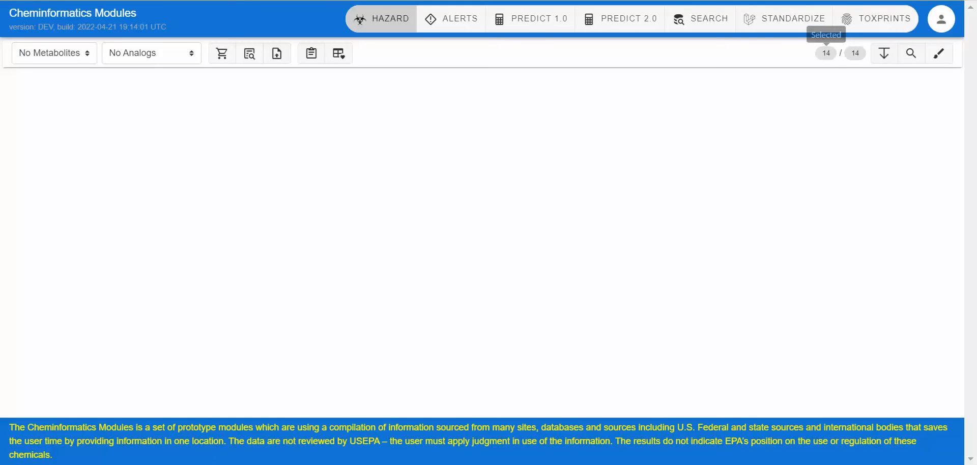
{"action": "left_click", "coordinate": [911, 53]}
{"action": "left_click", "coordinate": [412, 140]}
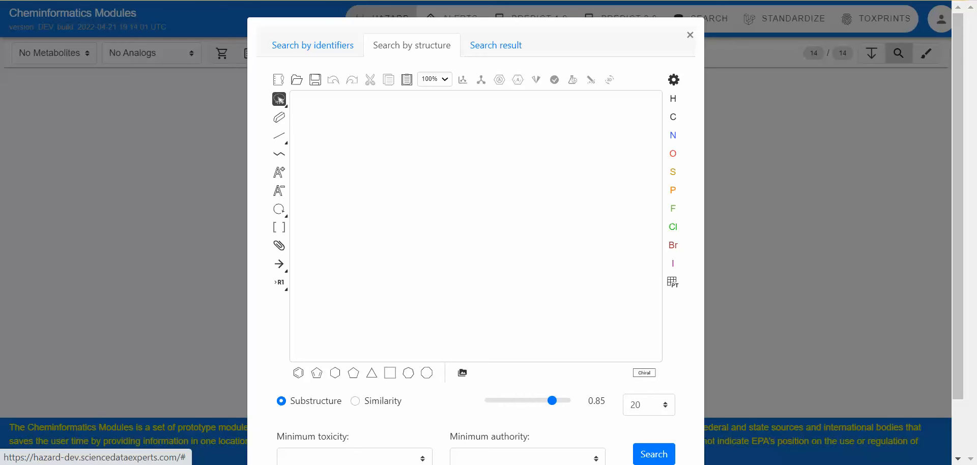
{"action": "left_click", "coordinate": [690, 35]}
{"action": "left_click", "coordinate": [700, 19]}
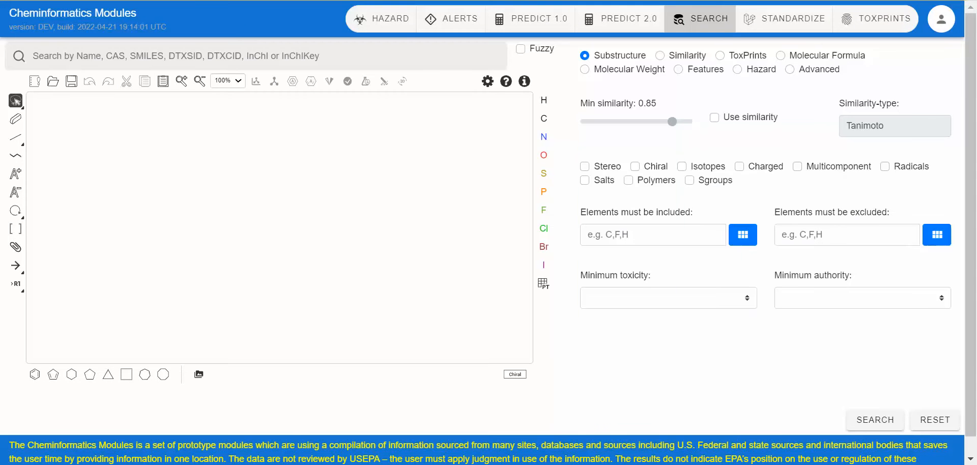
Search for the chemical "pfos" to load its structure into the sketcher.
{"action": "left_click", "coordinate": [176, 56]}
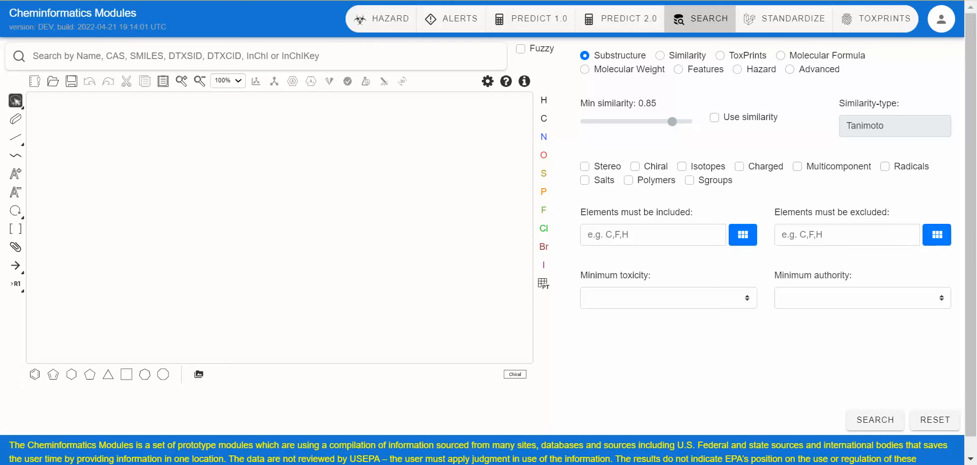
{"action": "type", "text": "pfos"}
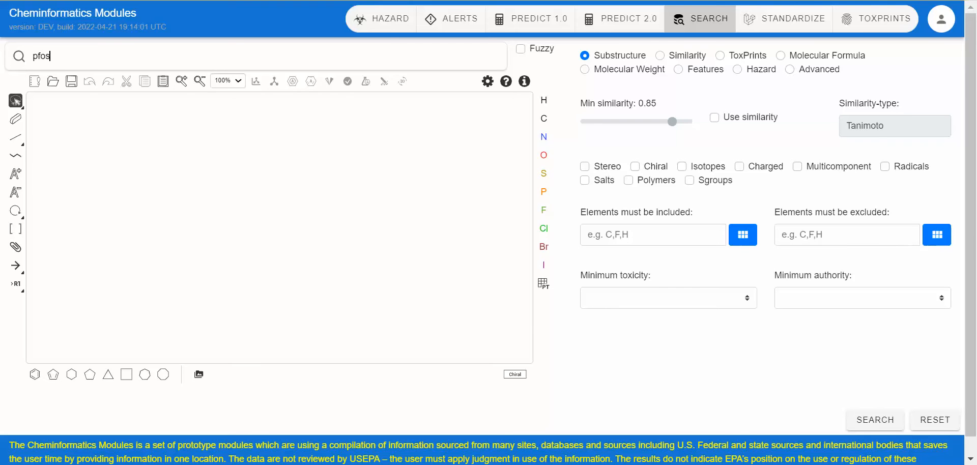
{"action": "key", "text": "Return"}
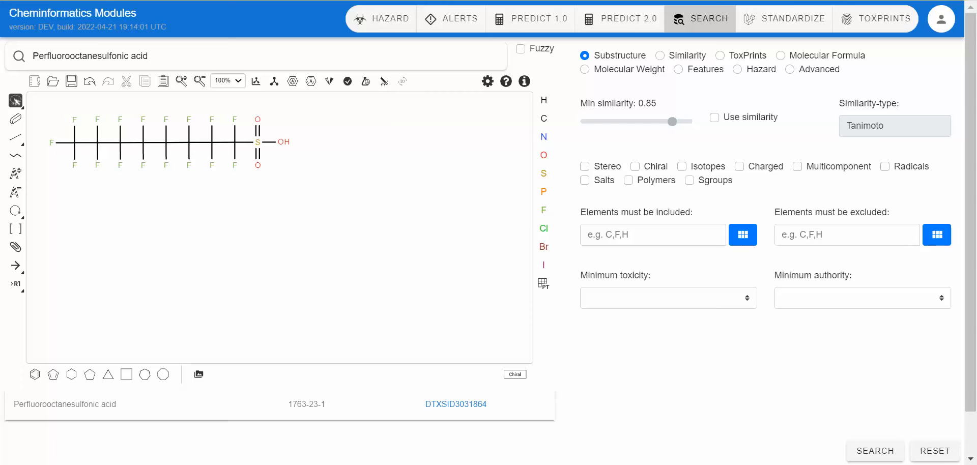
Clear the canvas and sketch sec-butylbenzene by placing a benzene ring and attaching a branched four-carbon side chain with single bonds.
{"action": "key", "text": "ctrl+a"}
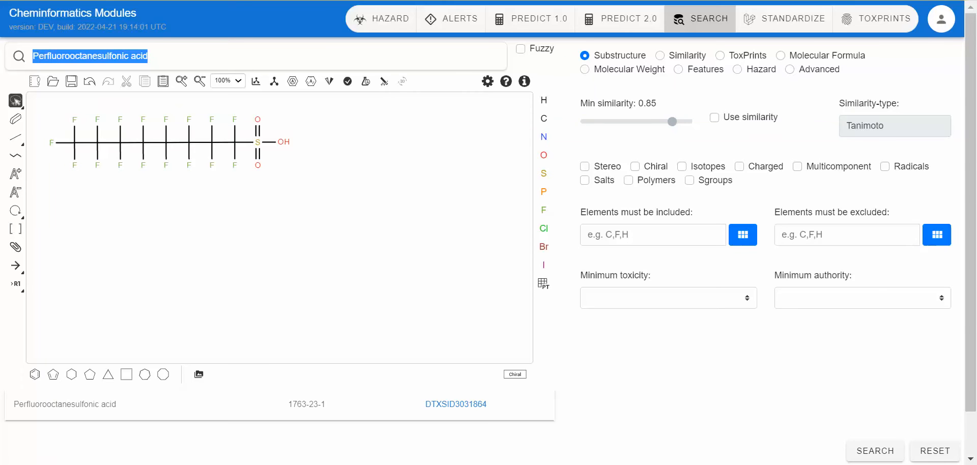
{"action": "left_click", "coordinate": [35, 82]}
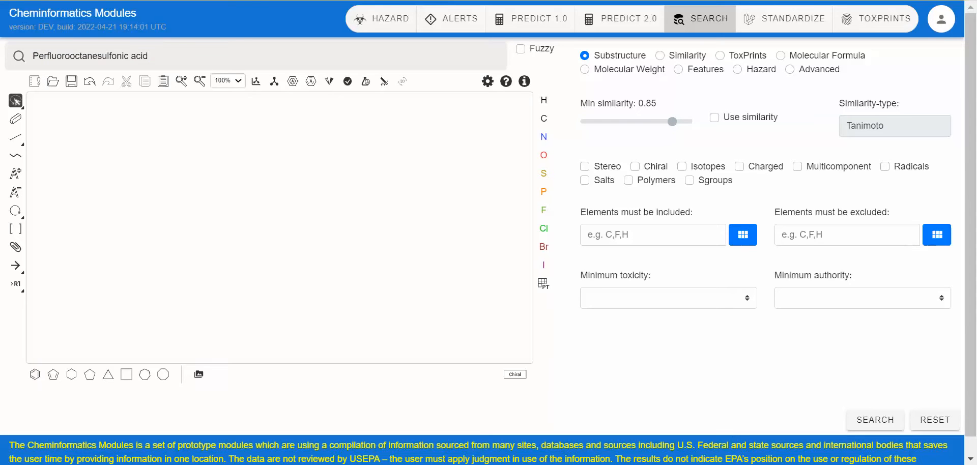
{"action": "left_click", "coordinate": [35, 375]}
{"action": "left_click", "coordinate": [98, 223]}
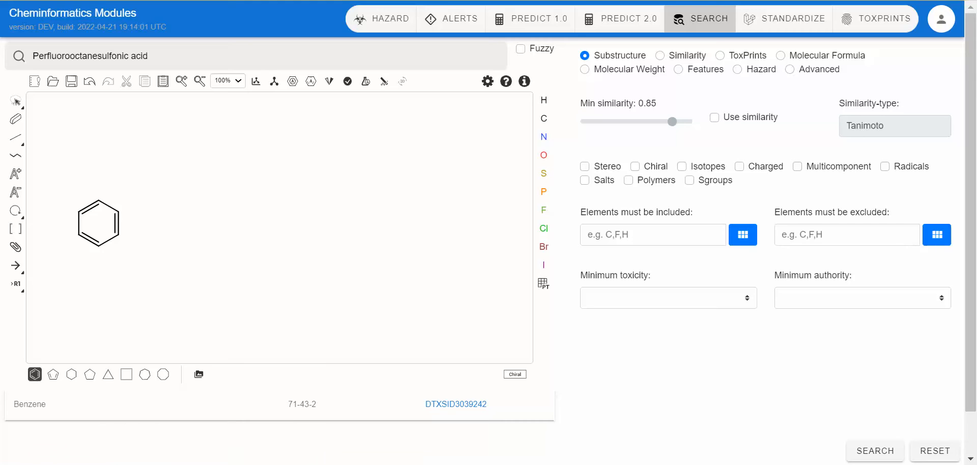
{"action": "left_click", "coordinate": [15, 138]}
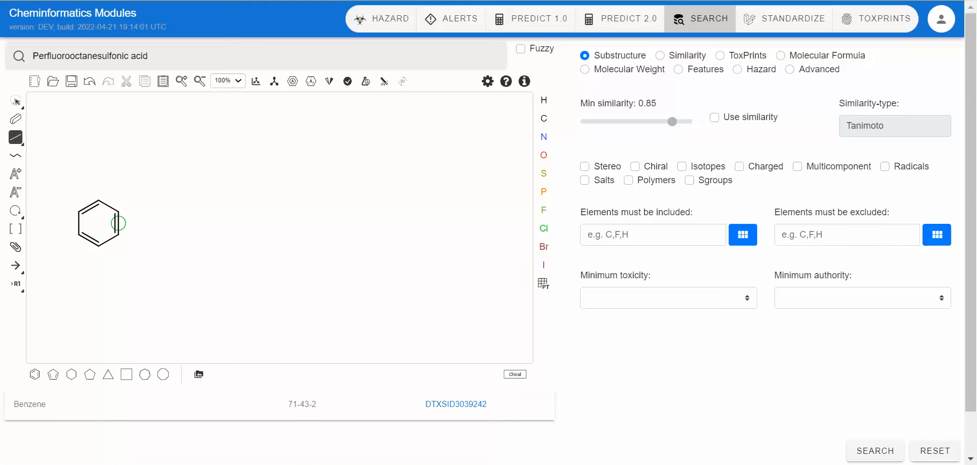
{"action": "left_click", "coordinate": [118, 212]}
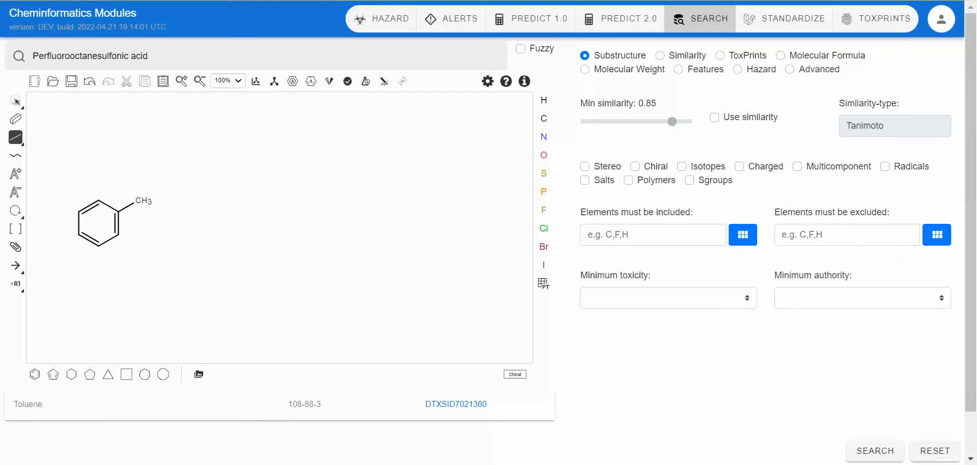
{"action": "left_click", "coordinate": [138, 201]}
{"action": "left_click", "coordinate": [159, 211]}
{"action": "left_click", "coordinate": [138, 200]}
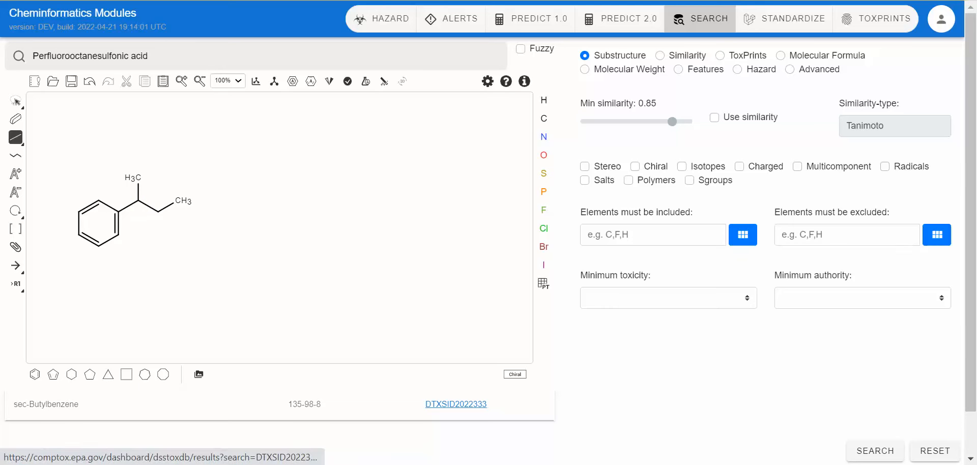
View the sketched compound's record in the CompTox Chemicals Dashboard and return to the structure search page.
{"action": "left_click", "coordinate": [456, 404]}
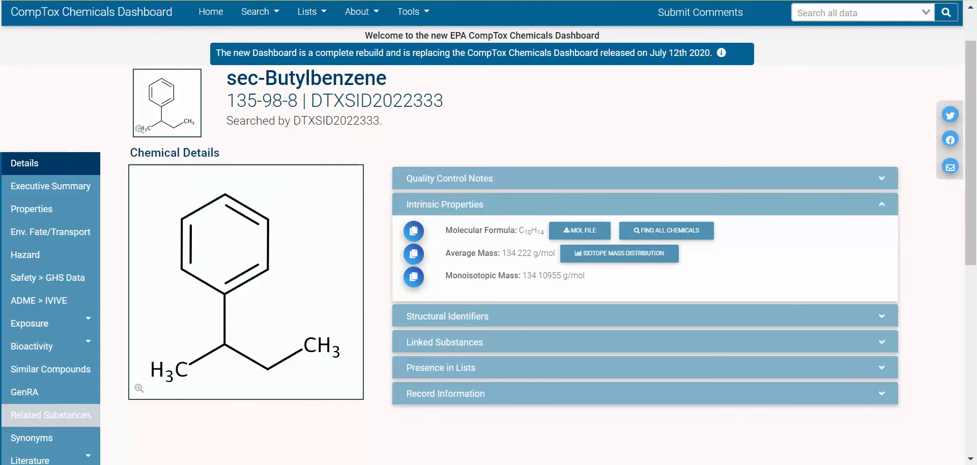
{"action": "key", "text": "ctrl+w"}
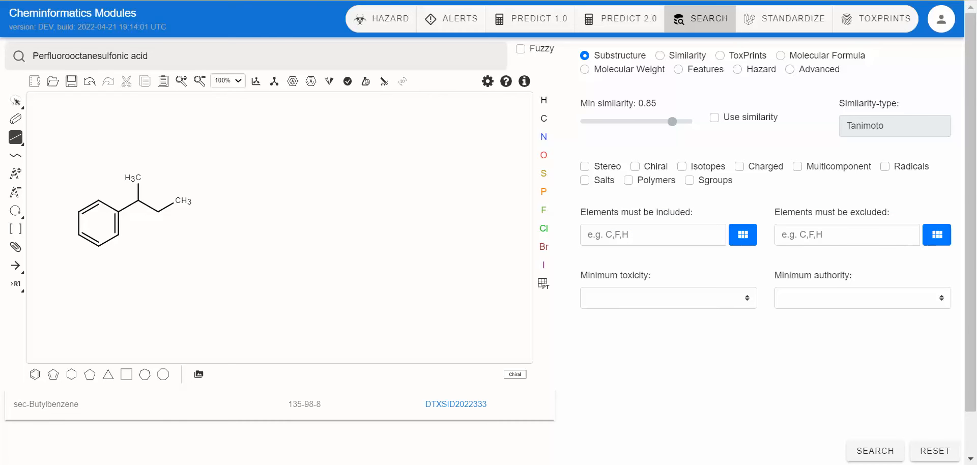
Delete the sketched structure and load Perfluorooctanesulfonic acid into the sketcher from the name search suggestion.
{"action": "left_click", "coordinate": [183, 219]}
{"action": "key", "text": "ctrl+a"}
{"action": "key", "text": "Delete"}
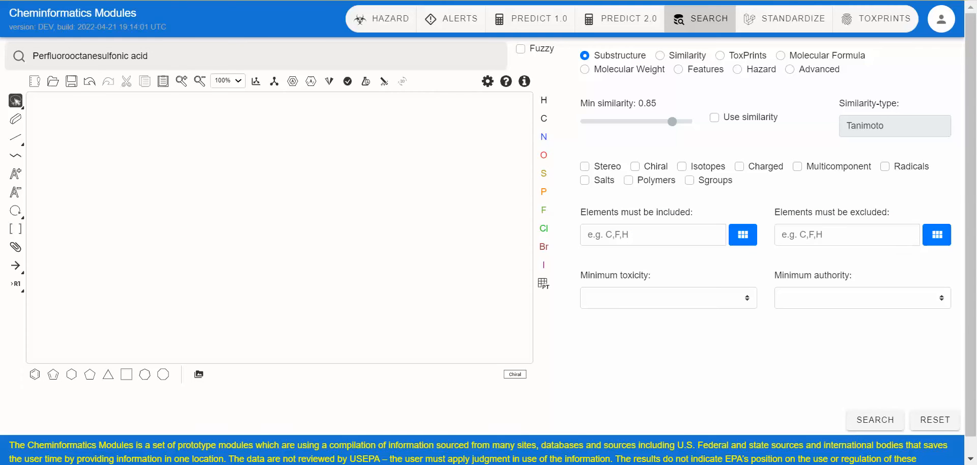
{"action": "left_click", "coordinate": [147, 56]}
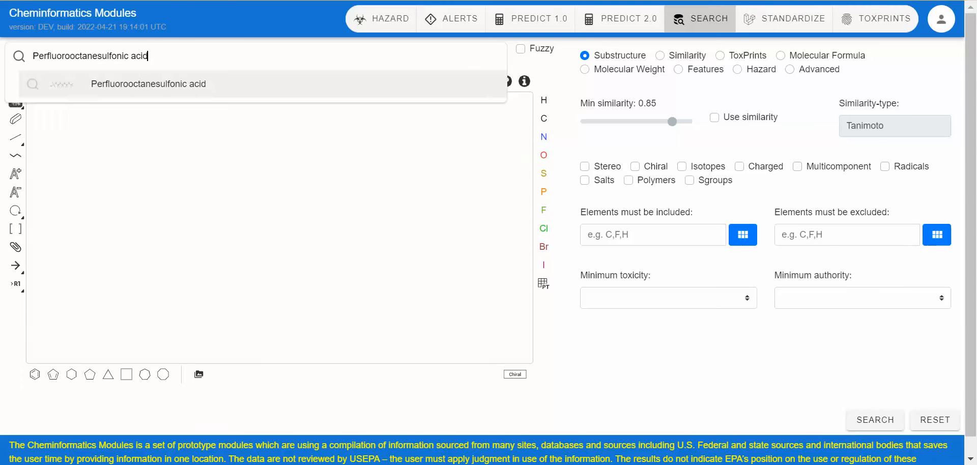
{"action": "left_click", "coordinate": [148, 84]}
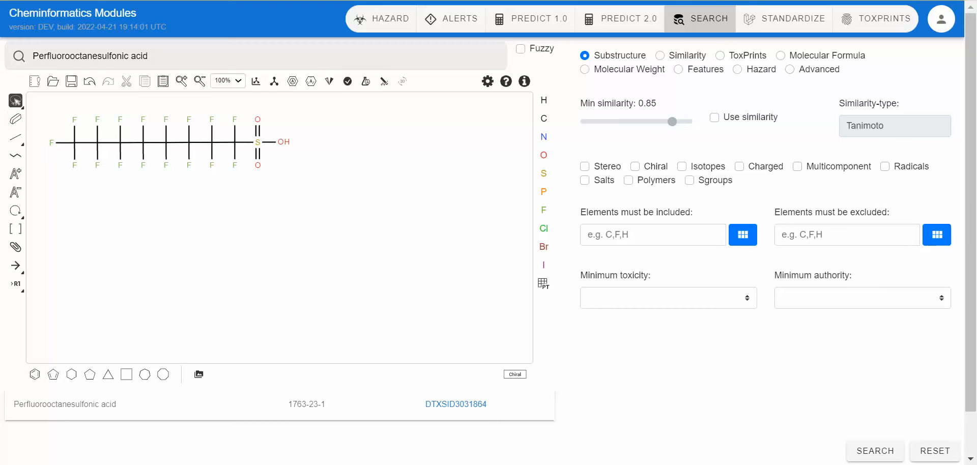
Erase the sulfonic acid group from the PFOS structure and run a substructure search with the remaining perfluorinated chain.
{"action": "left_click", "coordinate": [15, 119]}
{"action": "left_click", "coordinate": [257, 142]}
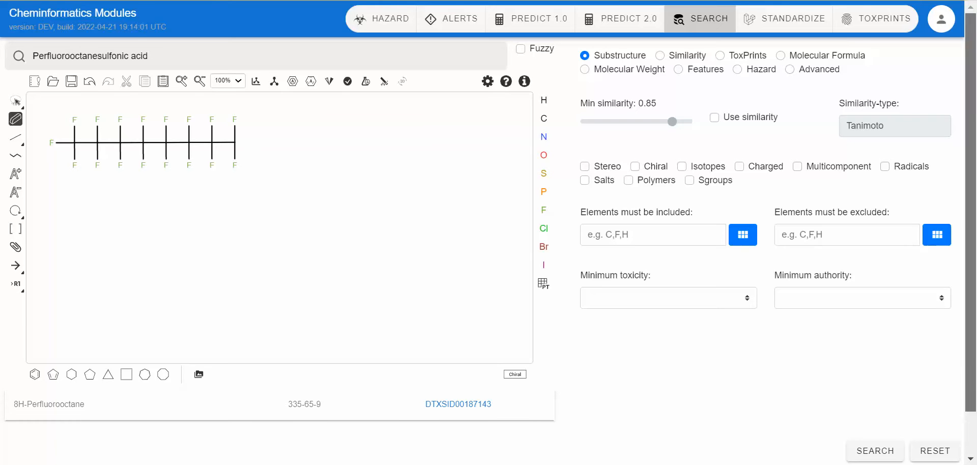
{"action": "left_click_drag", "start_coordinate": [971, 214], "coordinate": [971, 254]}
{"action": "left_click", "coordinate": [870, 406]}
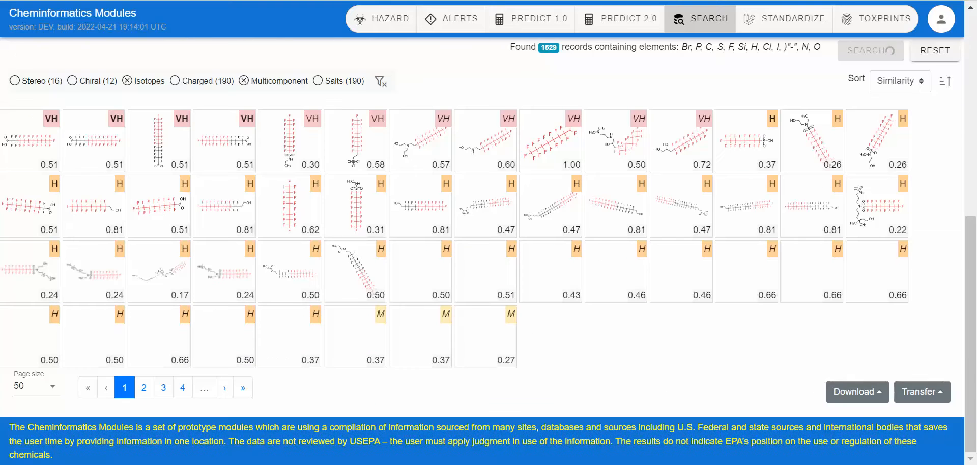
{"action": "mouse_move", "coordinate": [971, 316]}
{"action": "left_mouse_down"}
{"action": "mouse_move", "coordinate": [971, 216]}
{"action": "mouse_move", "coordinate": [971, 321]}
{"action": "left_mouse_up"}
{"action": "scroll", "coordinate": [485, 234], "scroll_direction": "up", "scroll_amount": 1}
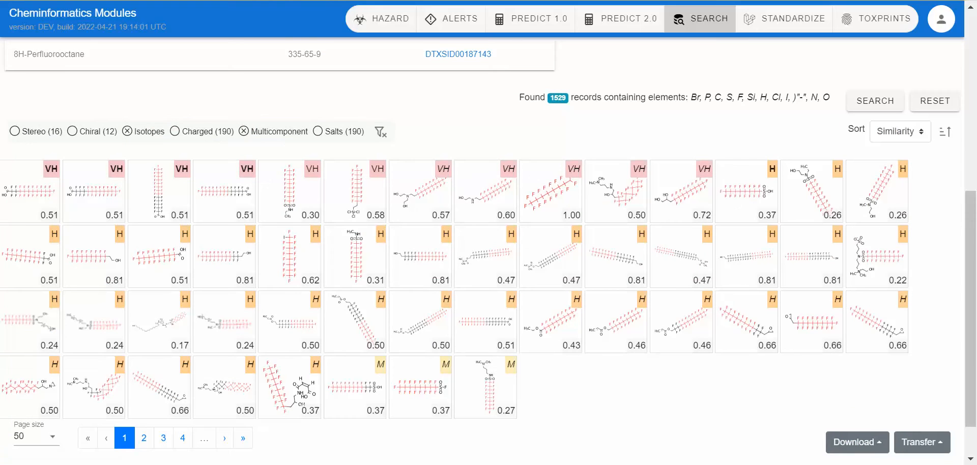
View the CompTox Dashboard record of the last hit in the second results row and return to the search results.
{"action": "mouse_move", "coordinate": [485, 191]}
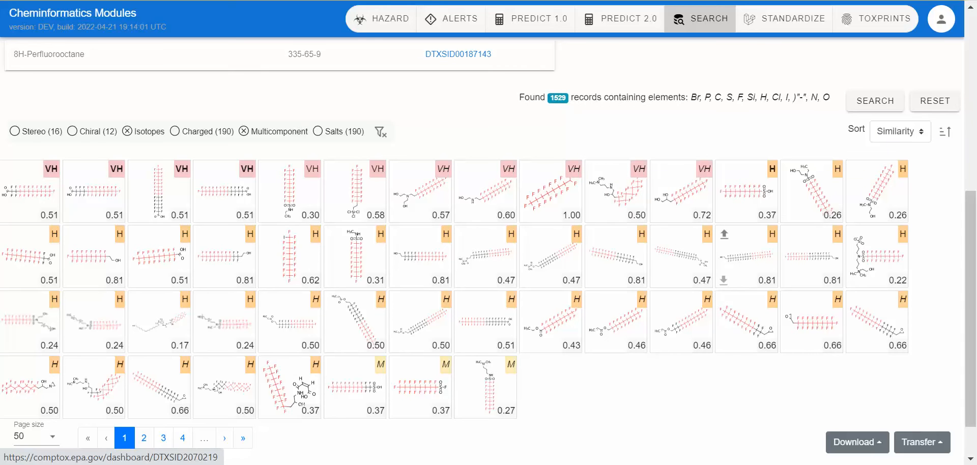
{"action": "left_click", "coordinate": [876, 256]}
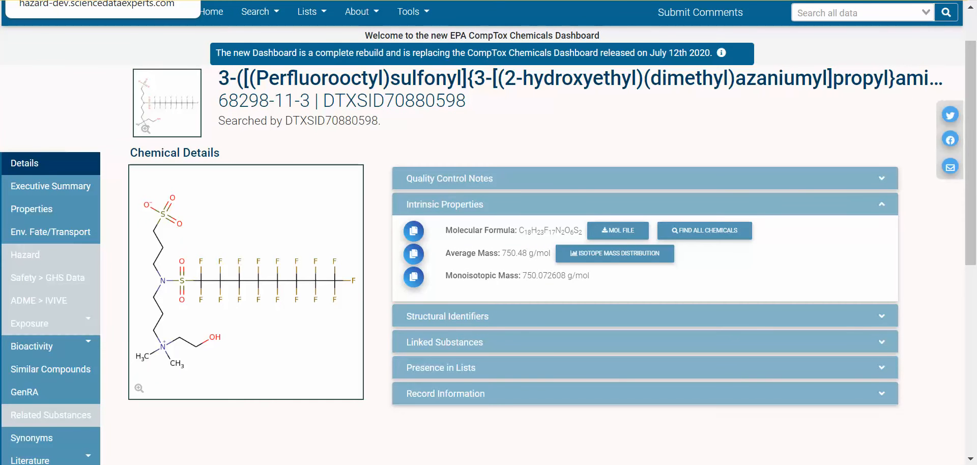
{"action": "left_click", "coordinate": [66, 1]}
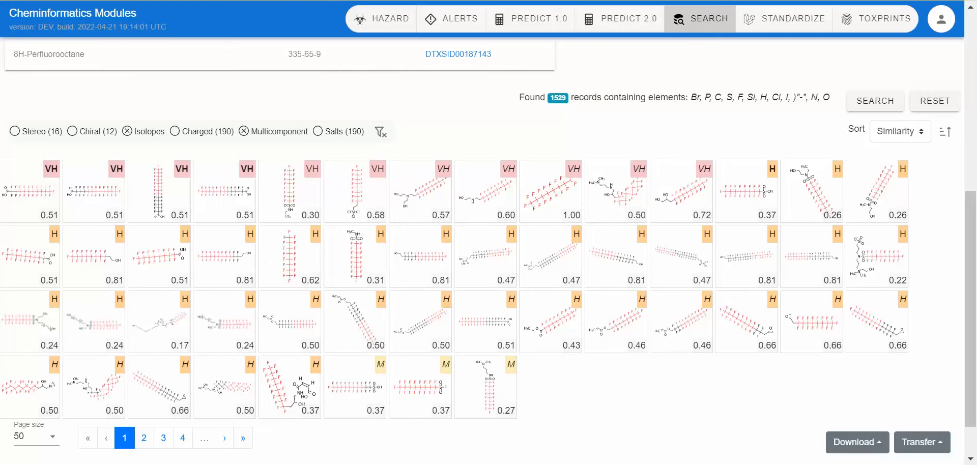
Restrict the substructure results to multicomponent substances, and clear all result filters.
{"action": "left_click_drag", "start_coordinate": [971, 305], "coordinate": [971, 278]}
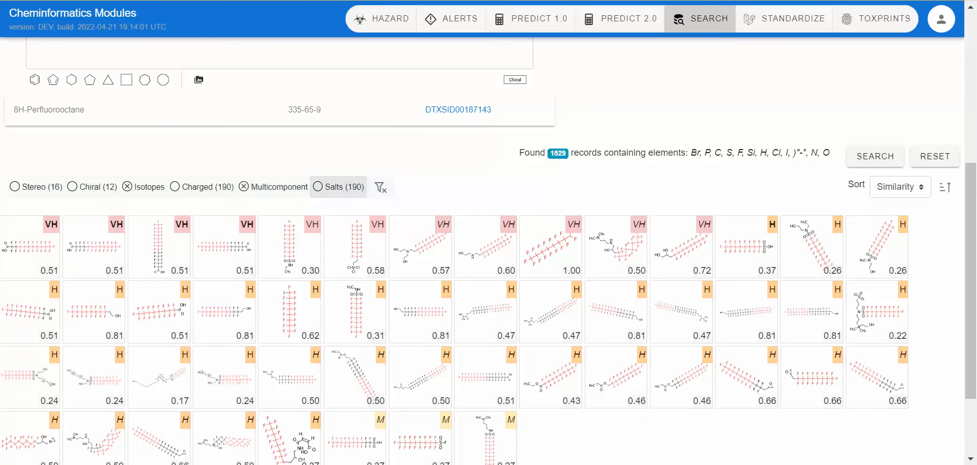
{"action": "left_click", "coordinate": [273, 187]}
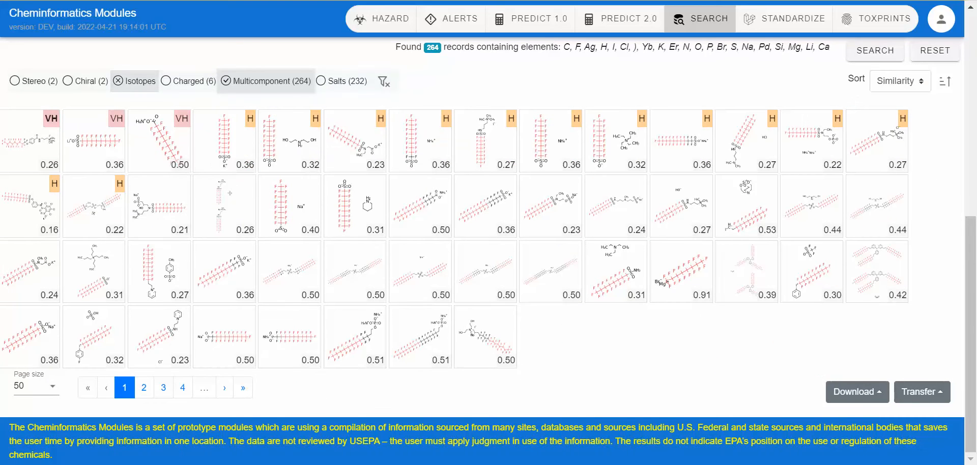
{"action": "left_click", "coordinate": [383, 82]}
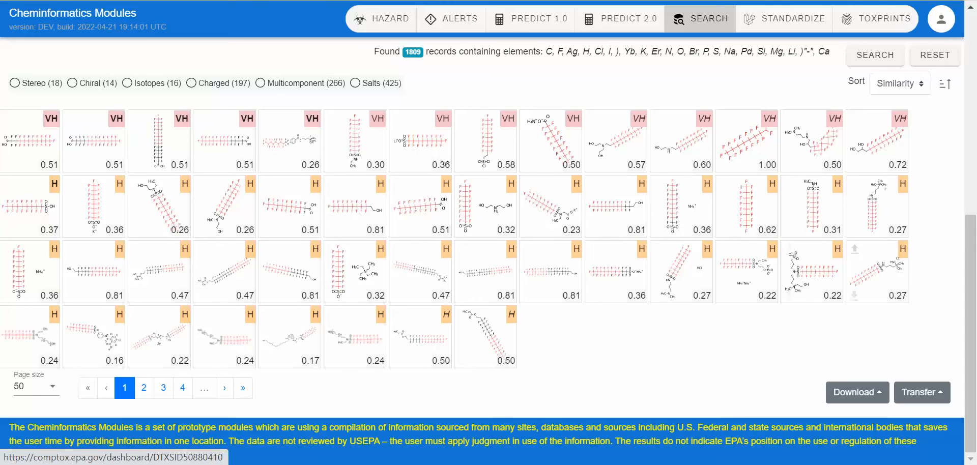
Switch the isotopes filter from exclude to include-only and examine the structures of the isotope-labelled hits.
{"action": "scroll", "coordinate": [489, 251], "scroll_direction": "up", "scroll_amount": 2}
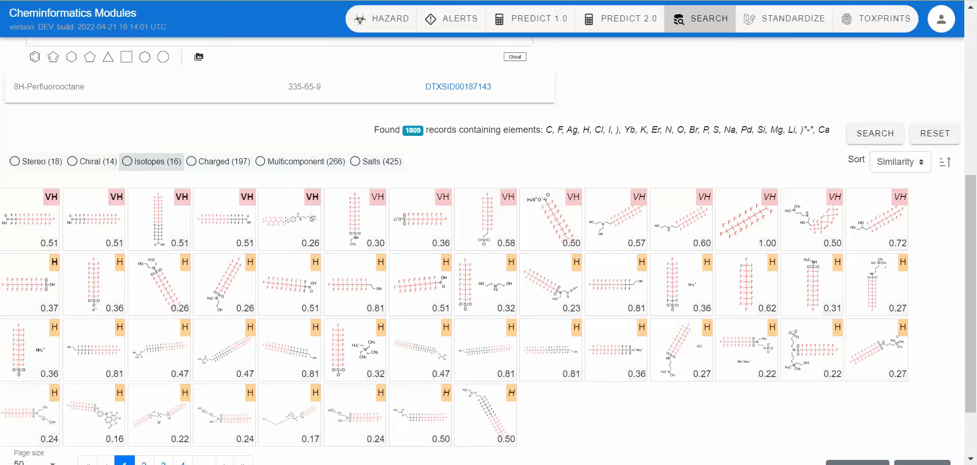
{"action": "left_click", "coordinate": [151, 161]}
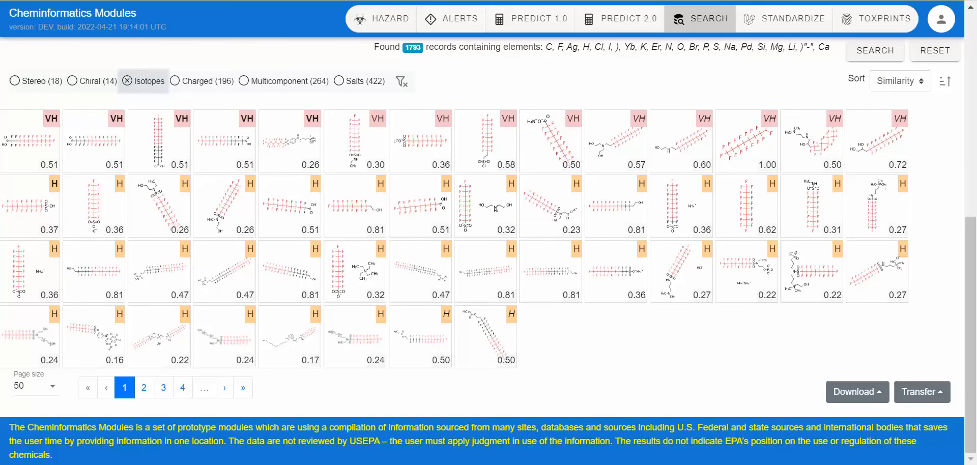
{"action": "left_click", "coordinate": [143, 81]}
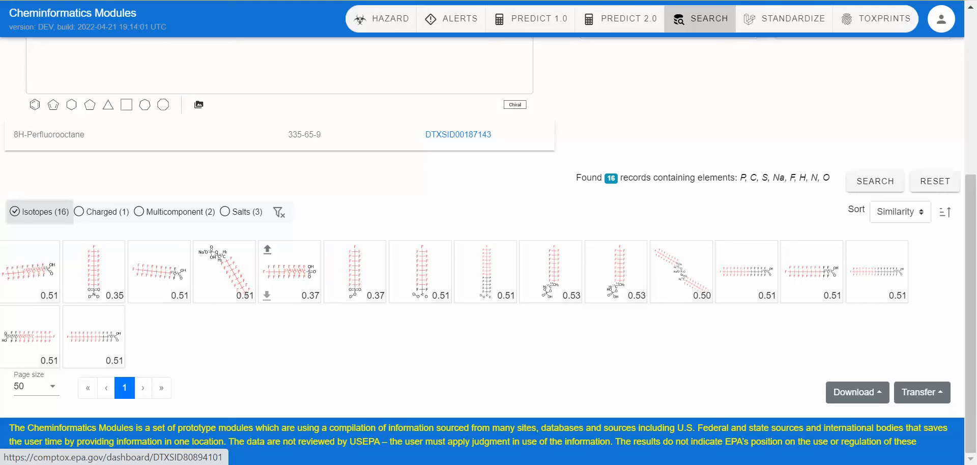
{"action": "mouse_move", "coordinate": [289, 270]}
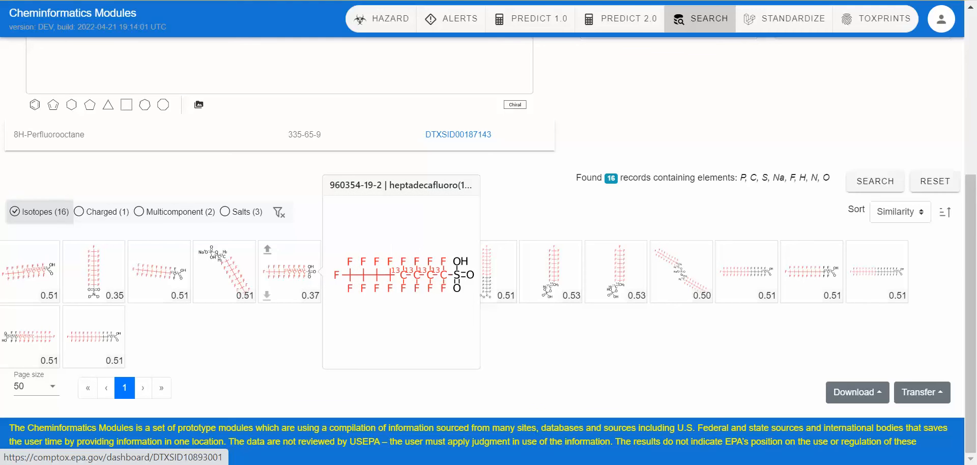
{"action": "mouse_move", "coordinate": [551, 269]}
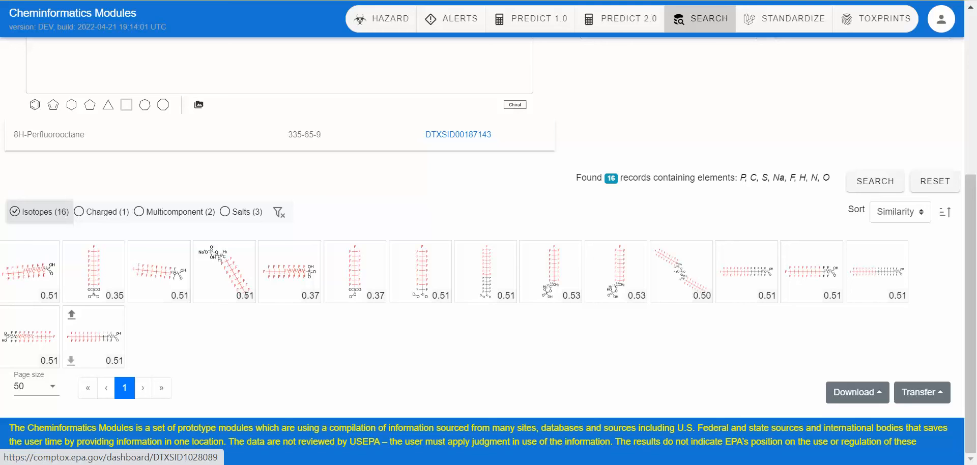
{"action": "mouse_move", "coordinate": [94, 336]}
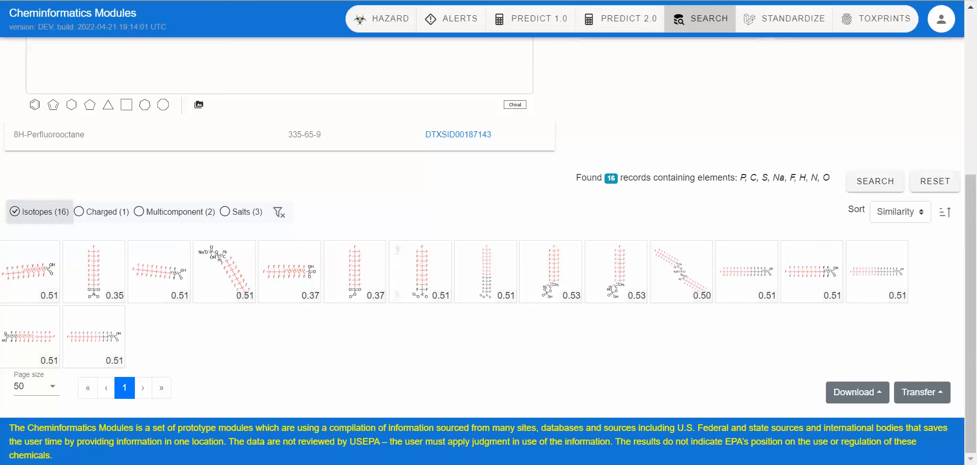
{"action": "mouse_move", "coordinate": [421, 270]}
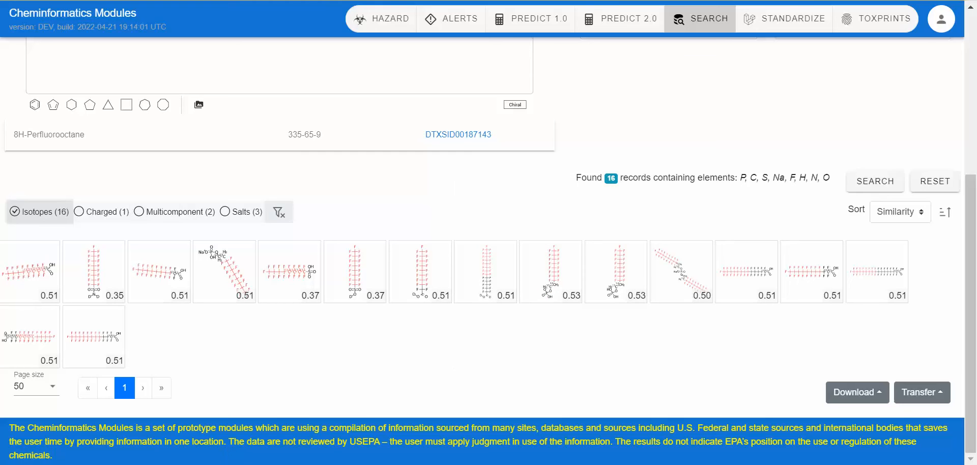
Clear the isotopes filter and exclude salts from the substructure results.
{"action": "left_click", "coordinate": [279, 212]}
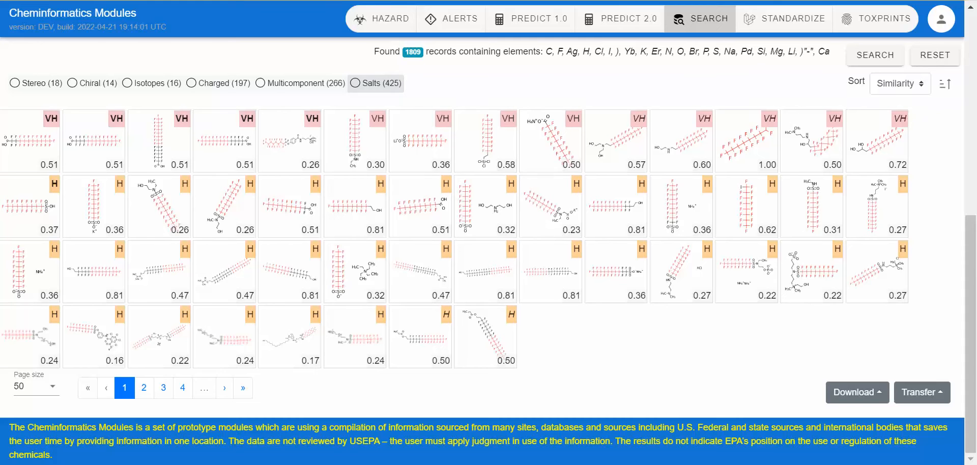
{"action": "left_click", "coordinate": [377, 83]}
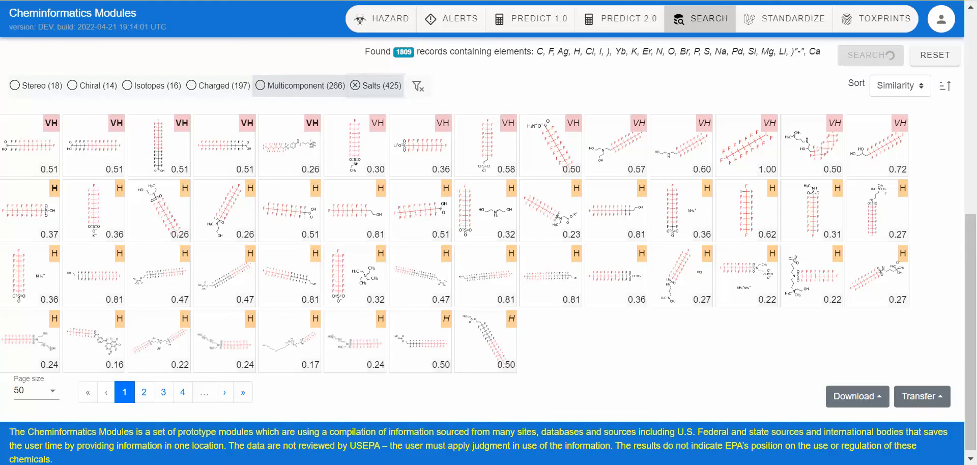
Exclude multicomponent substances and isotopes from the substructure results, in addition to salts.
{"action": "left_click", "coordinate": [304, 86]}
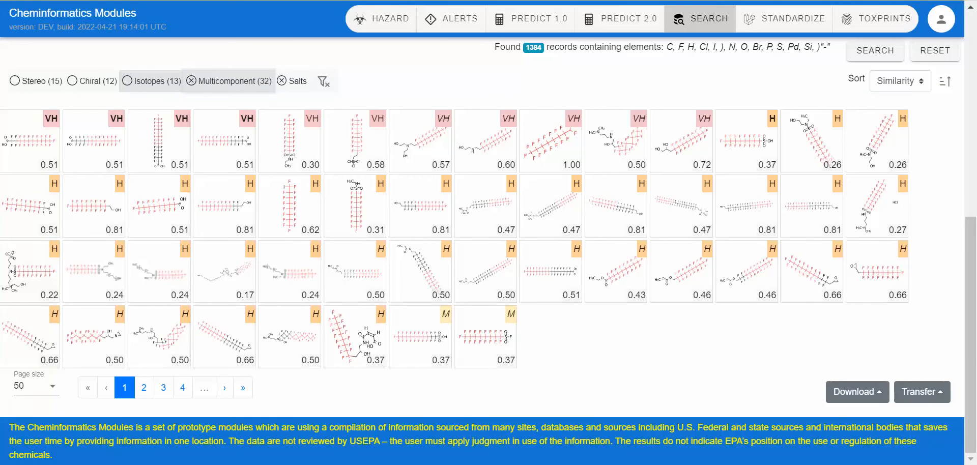
{"action": "left_click", "coordinate": [151, 81]}
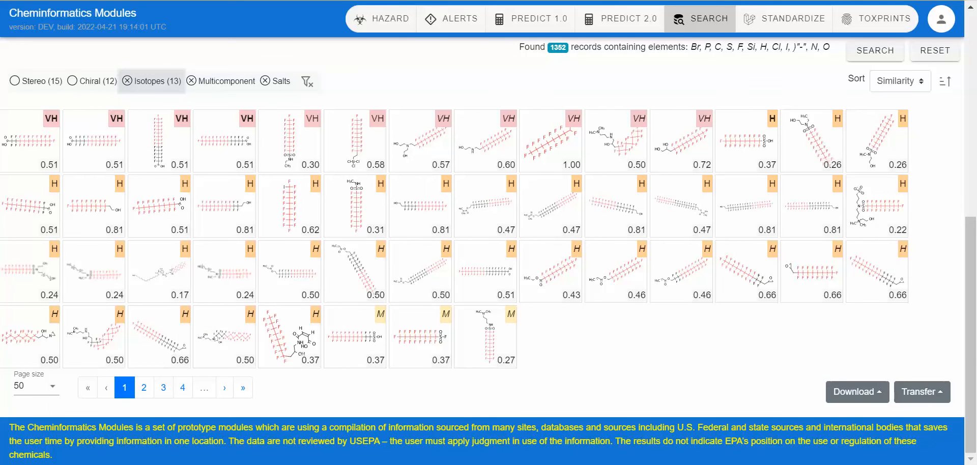
{"action": "left_click_drag", "start_coordinate": [971, 315], "coordinate": [971, 220]}
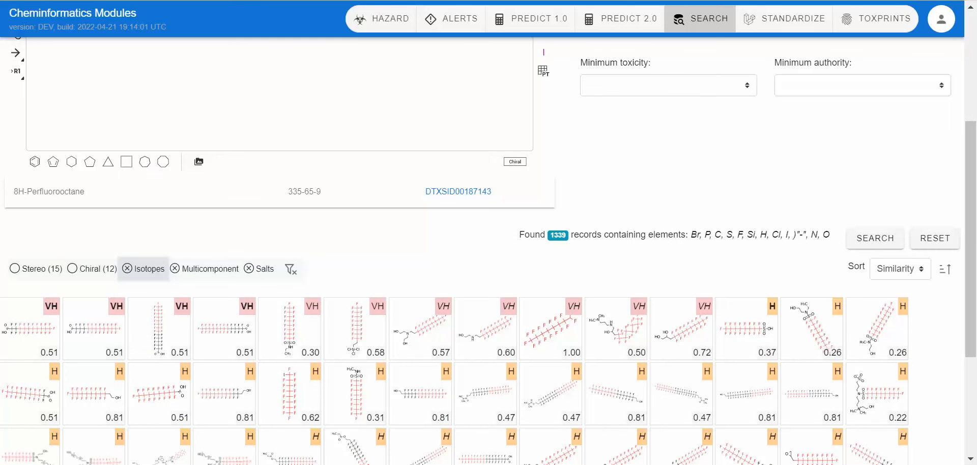
Download the filtered results as XLSX under the name search-2022-04-26T05_03_10.xlsx and open the worksheet to review its columns.
{"action": "left_click_drag", "start_coordinate": [971, 234], "coordinate": [971, 314]}
{"action": "left_click", "coordinate": [858, 423]}
{"action": "left_click", "coordinate": [865, 396]}
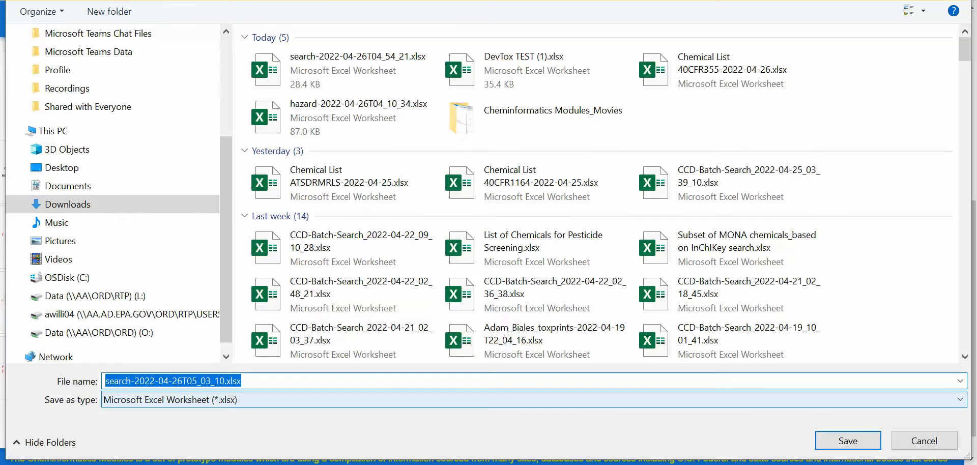
{"action": "key", "text": "Return"}
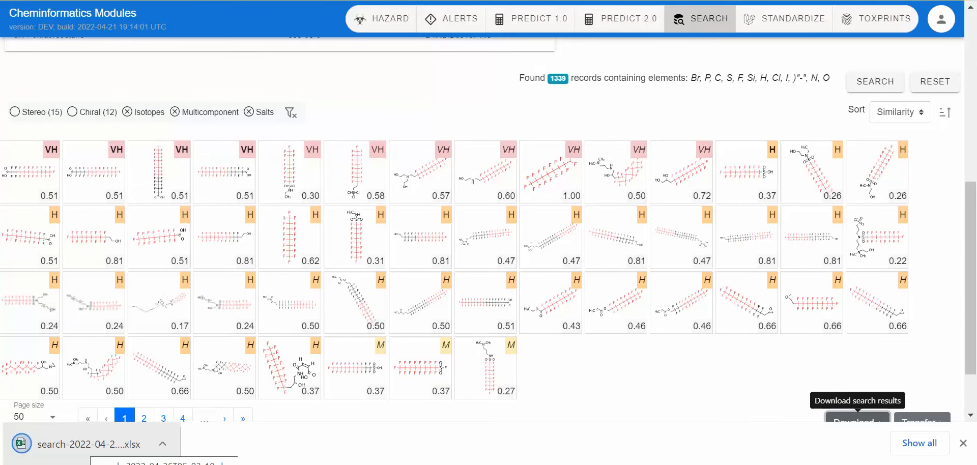
{"action": "left_click", "coordinate": [89, 445]}
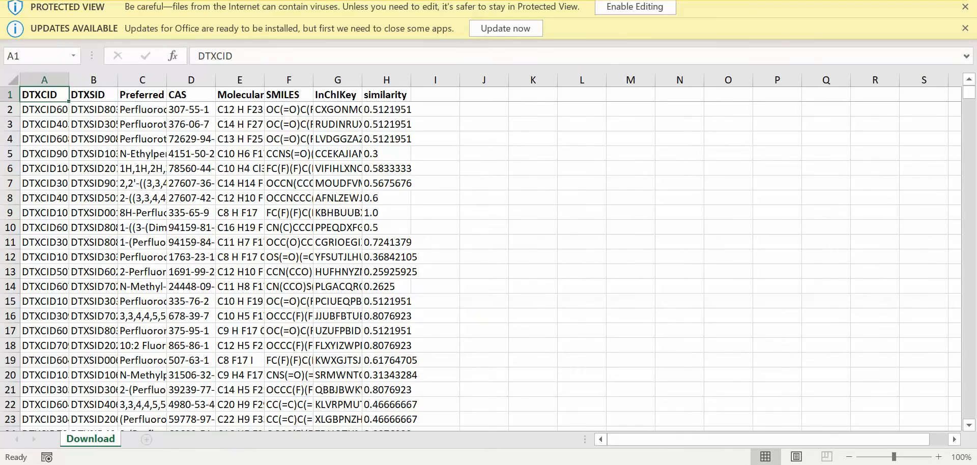
{"action": "mouse_move", "coordinate": [969, 93]}
{"action": "left_mouse_down"}
{"action": "mouse_move", "coordinate": [969, 411]}
{"action": "mouse_move", "coordinate": [969, 92]}
{"action": "left_mouse_up"}
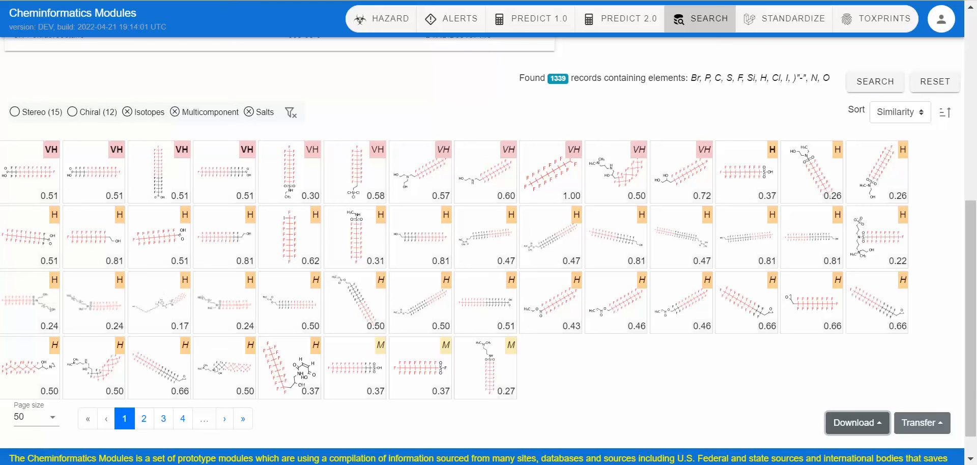
Sort the results by Toxicity and examine the hazard profile of the last VH-rated hit in the first row.
{"action": "left_click", "coordinate": [900, 112]}
{"action": "left_click", "coordinate": [891, 152]}
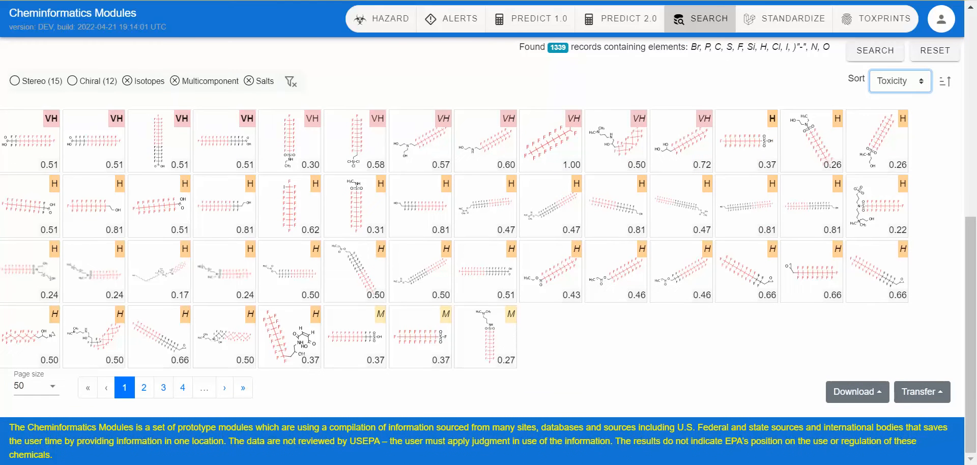
{"action": "mouse_move", "coordinate": [705, 119]}
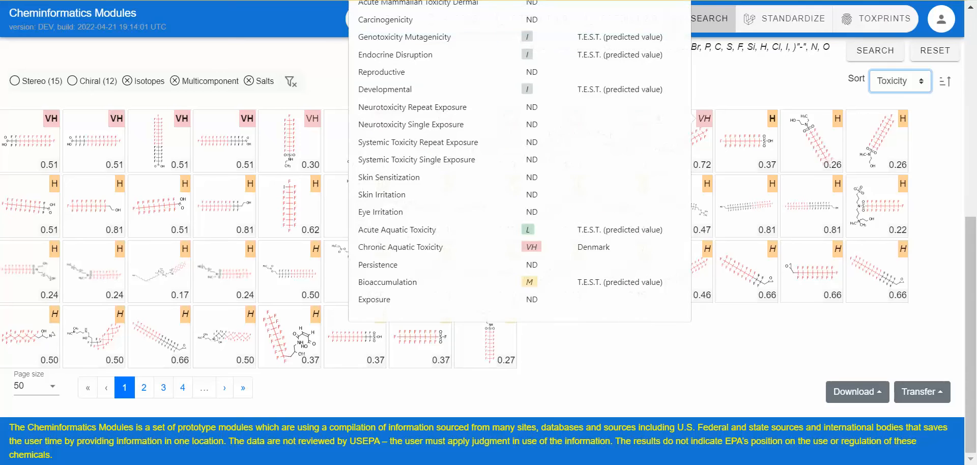
{"action": "left_click_drag", "start_coordinate": [970, 387], "coordinate": [970, 293]}
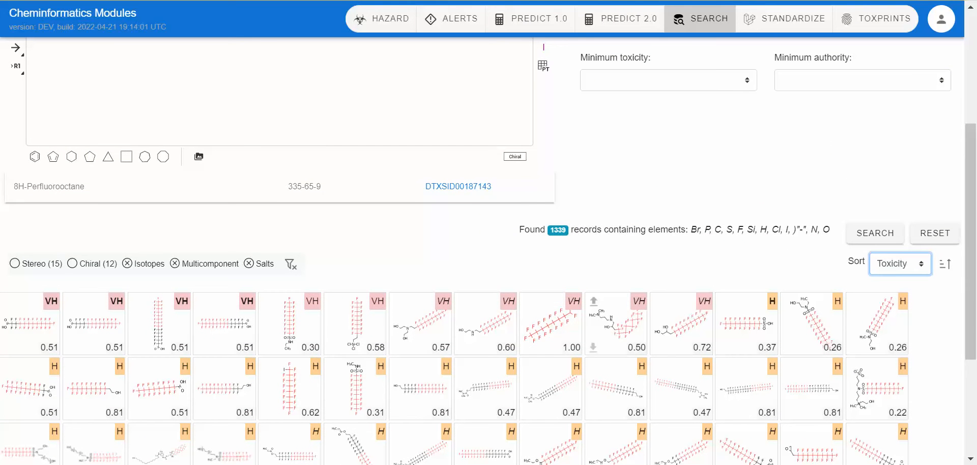
{"action": "mouse_move", "coordinate": [642, 366]}
{"action": "mouse_move", "coordinate": [116, 301]}
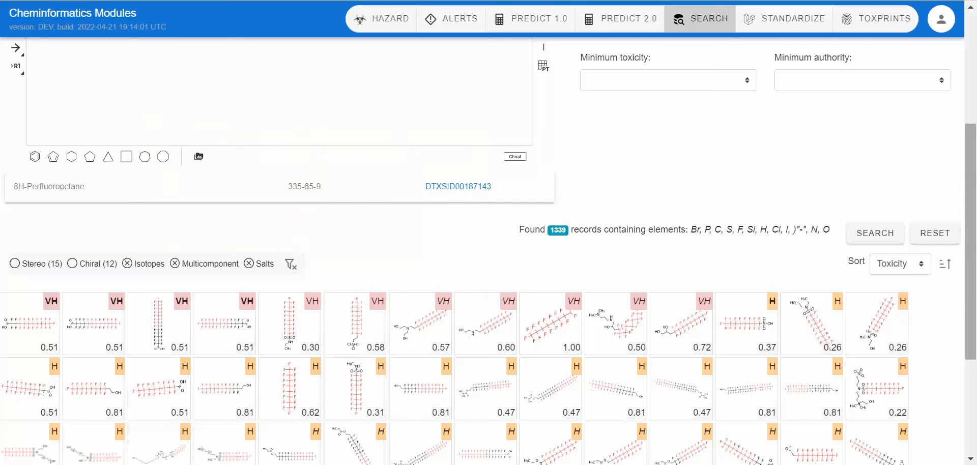
Download the results as SDF under the name search-2022-04-26T05_04_08.sdf and open the file in the ChemSketch database, dismissing the error.
{"action": "scroll", "coordinate": [489, 255], "scroll_direction": "down", "scroll_amount": 4}
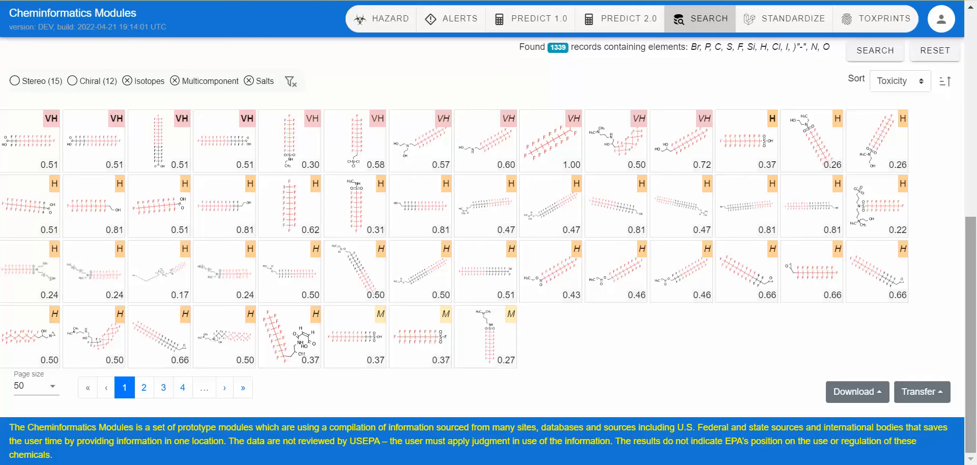
{"action": "left_click", "coordinate": [857, 392]}
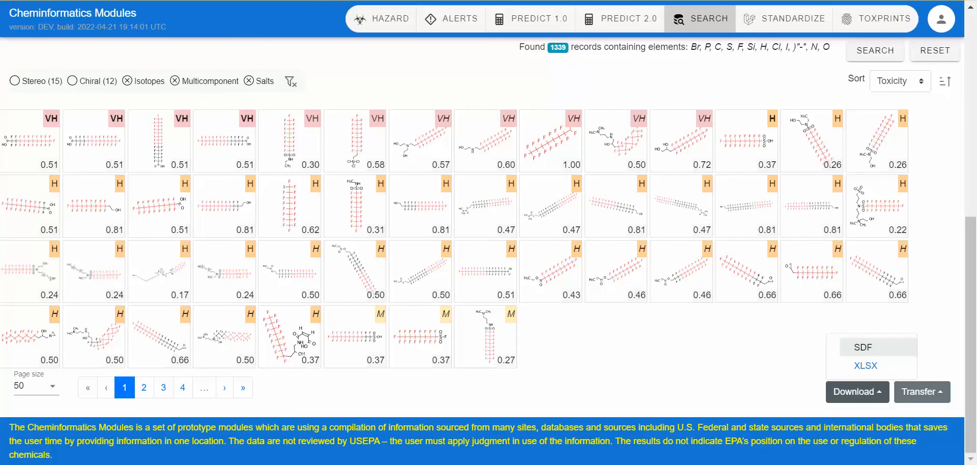
{"action": "left_click", "coordinate": [863, 347]}
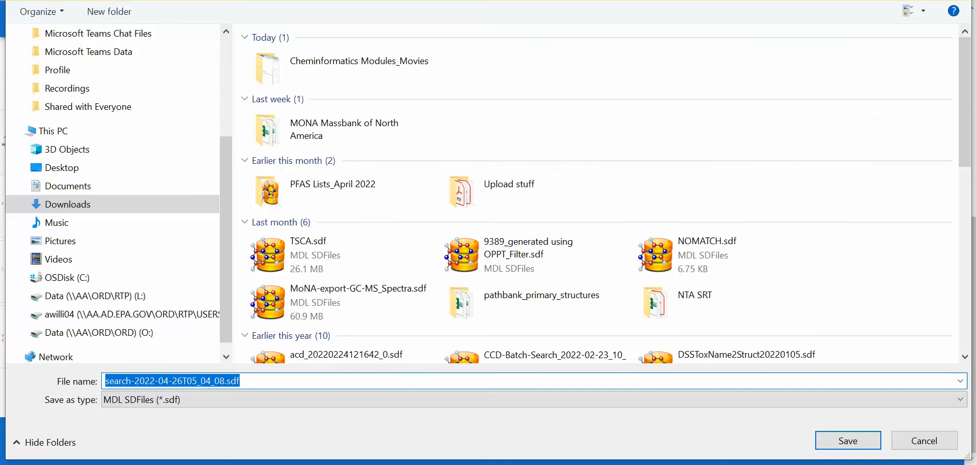
{"action": "left_click", "coordinate": [848, 440]}
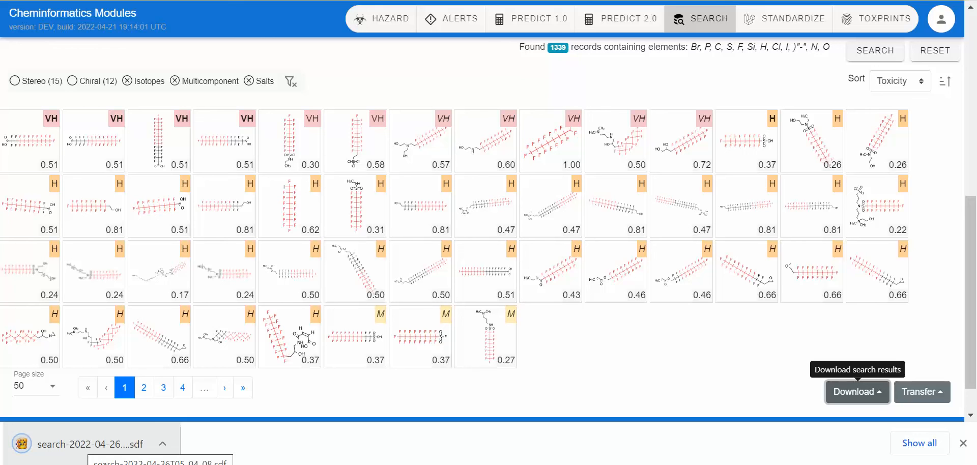
{"action": "left_click", "coordinate": [90, 444]}
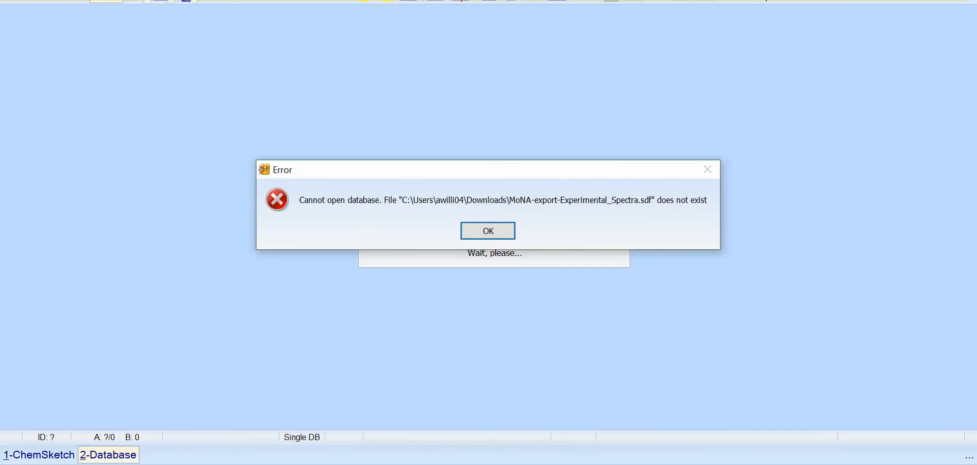
{"action": "left_click", "coordinate": [488, 231]}
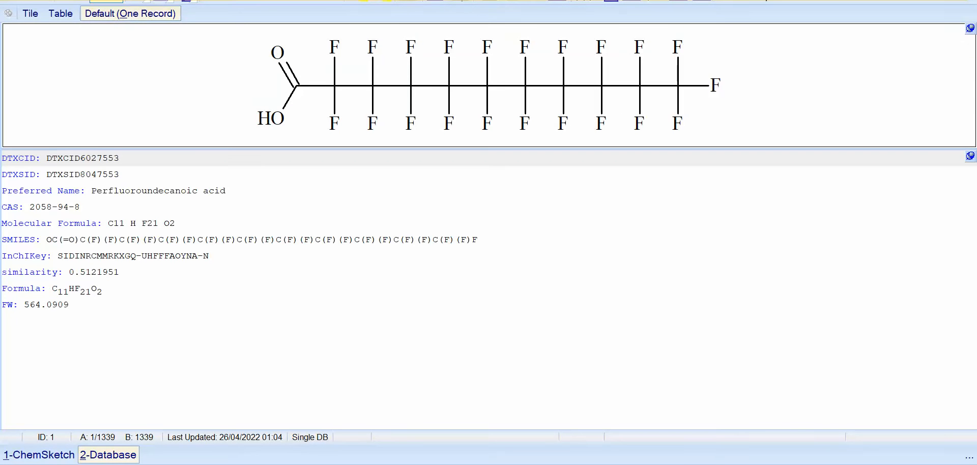
Show the SDF records in Tile view, browse the structures up to about record 638, and return to the Cheminformatics Modules results.
{"action": "left_click", "coordinate": [59, 0]}
{"action": "left_click", "coordinate": [71, 3]}
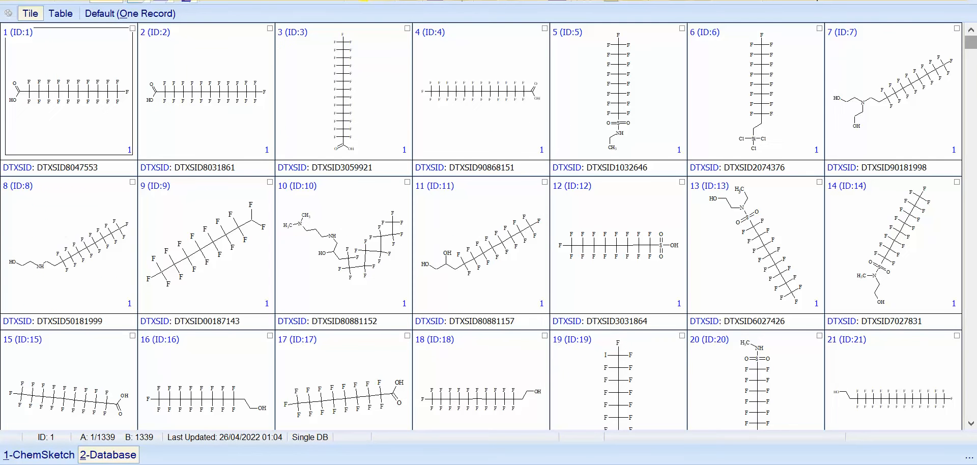
{"action": "left_click_drag", "start_coordinate": [970, 42], "coordinate": [971, 197]}
{"action": "scroll", "coordinate": [480, 227], "scroll_direction": "down", "scroll_amount": 2}
{"action": "right_click", "coordinate": [970, 286]}
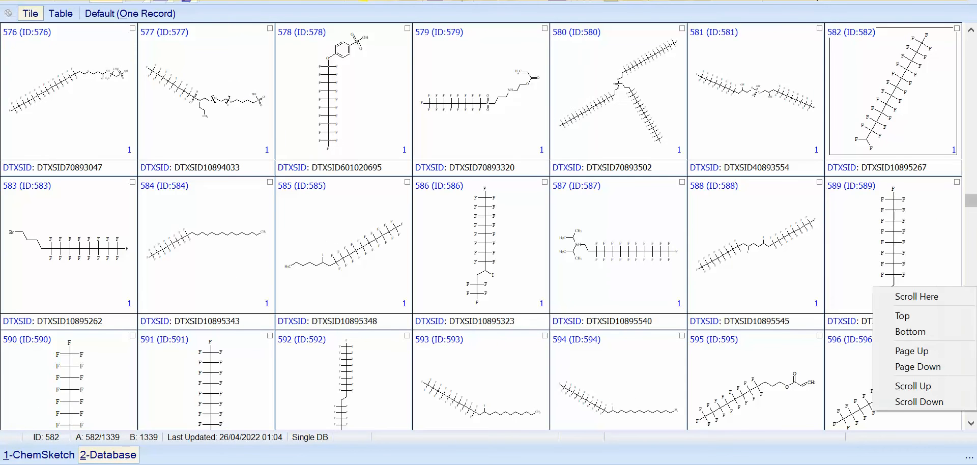
{"action": "left_click", "coordinate": [970, 286]}
{"action": "left_click", "coordinate": [971, 286]}
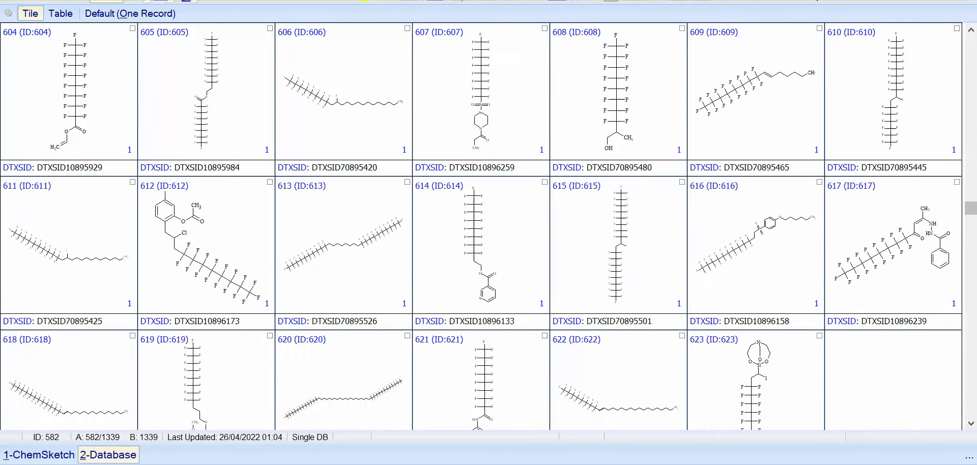
{"action": "left_click", "coordinate": [971, 286]}
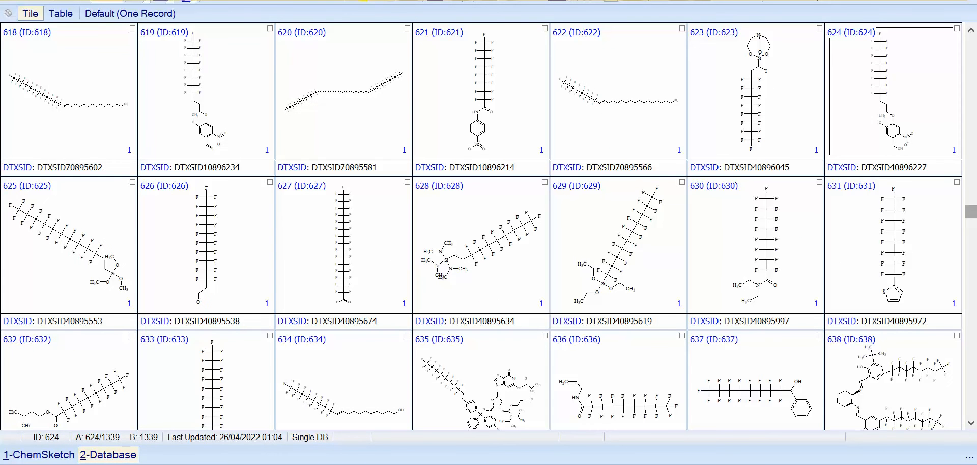
{"action": "left_click", "coordinate": [206, 93]}
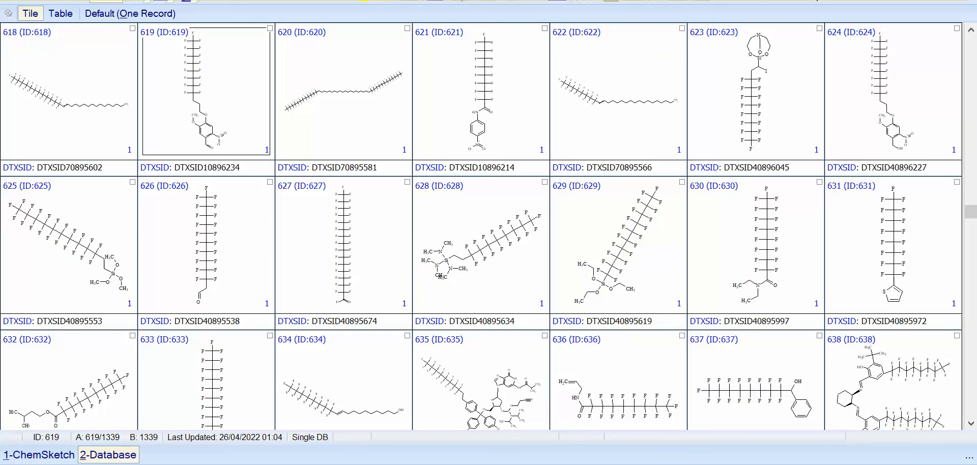
{"action": "left_click", "coordinate": [58, 0]}
{"action": "left_click", "coordinate": [79, 0]}
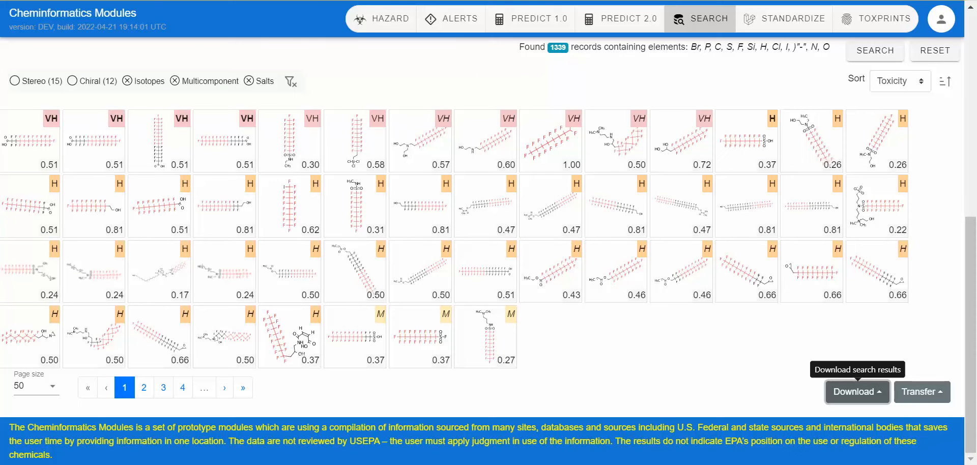
Set the search type to Similarity and reset the previous substructure results.
{"action": "scroll", "coordinate": [857, 392], "scroll_direction": "up", "scroll_amount": 8}
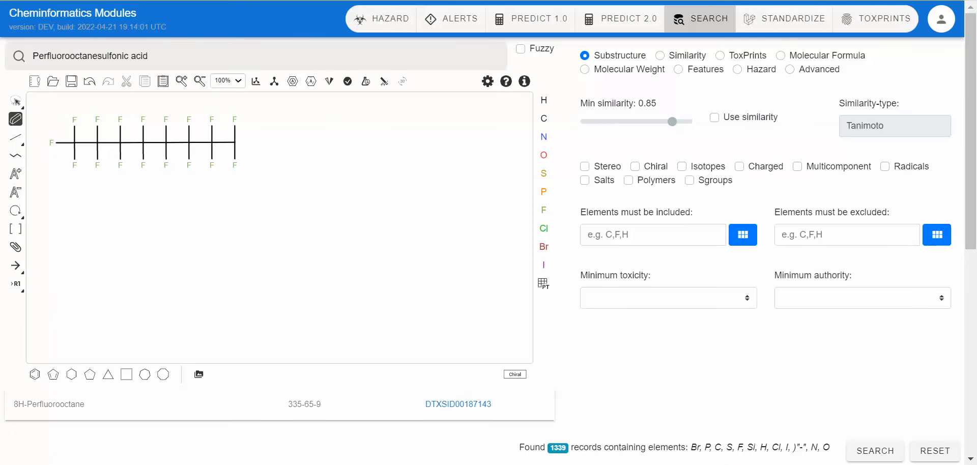
{"action": "left_click", "coordinate": [660, 56]}
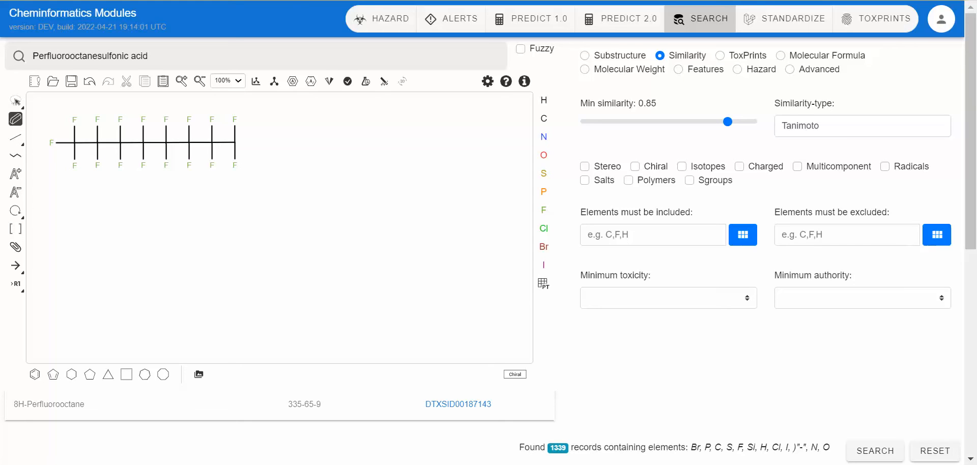
{"action": "left_click", "coordinate": [935, 451]}
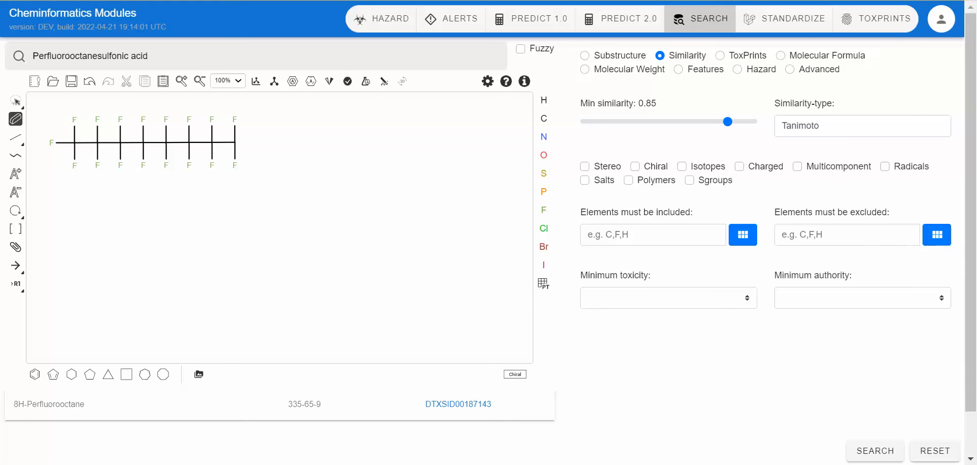
Clear the drawn perfluorinated structure and load Atrazine by name as the query structure.
{"action": "left_click", "coordinate": [159, 56]}
{"action": "key", "text": "Return"}
{"action": "left_click", "coordinate": [34, 81]}
{"action": "left_click", "coordinate": [46, 56]}
{"action": "key", "text": "ctrl+a"}
{"action": "type", "text": "atrazine"}
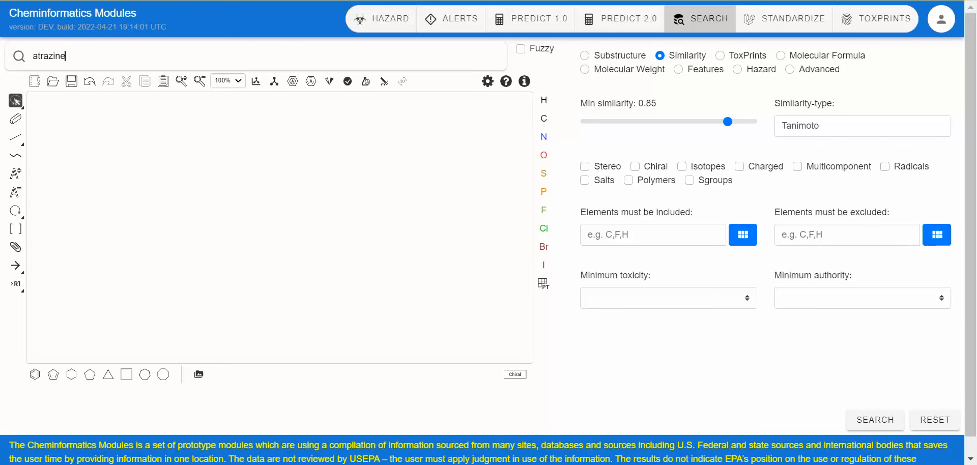
{"action": "key", "text": "Down"}
{"action": "key", "text": "Return"}
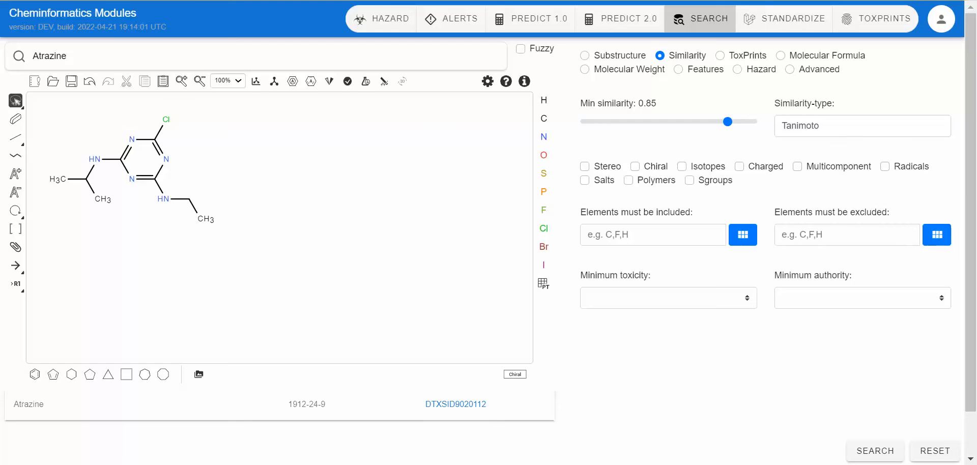
Run the similarity search for atrazine at minimum similarity 0.85 and clear all filters carried over from the previous search.
{"action": "left_click", "coordinate": [875, 451]}
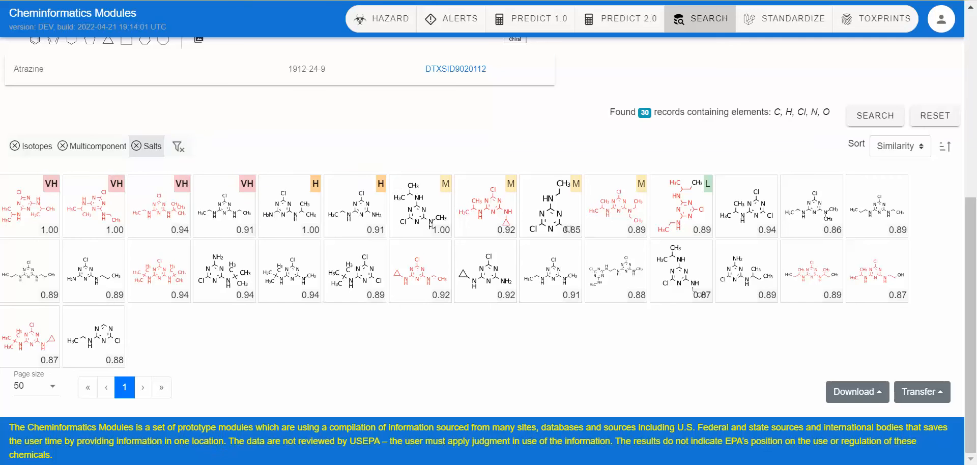
{"action": "left_click", "coordinate": [178, 147]}
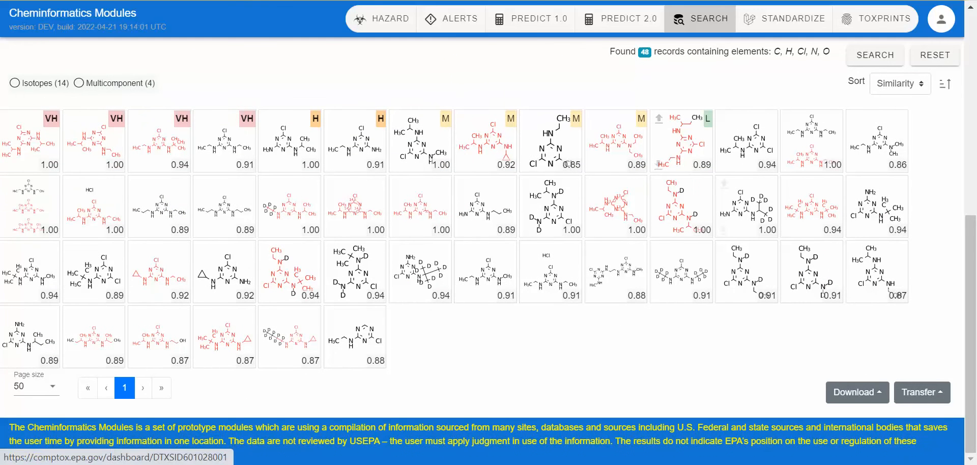
{"action": "scroll", "coordinate": [489, 254], "scroll_direction": "up", "scroll_amount": 2}
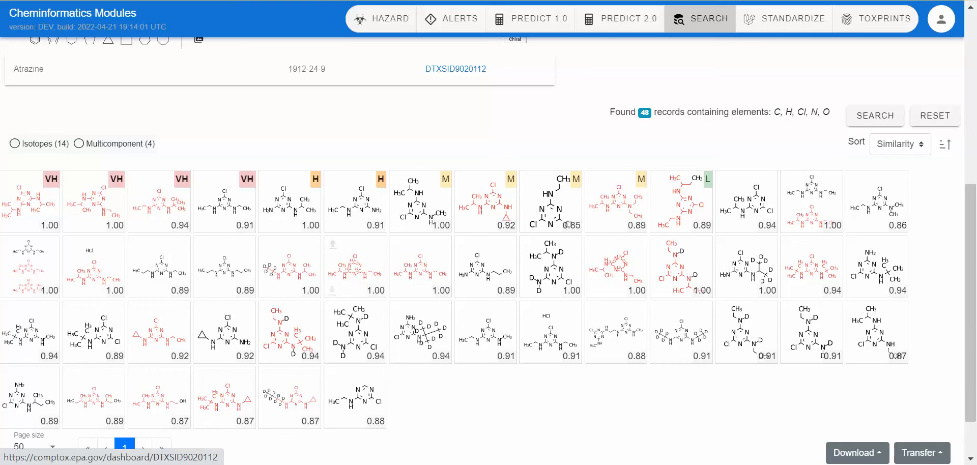
Exclude isotopes from the atrazine similarity results and transfer the remaining chemicals to HCD.
{"action": "left_click", "coordinate": [38, 143]}
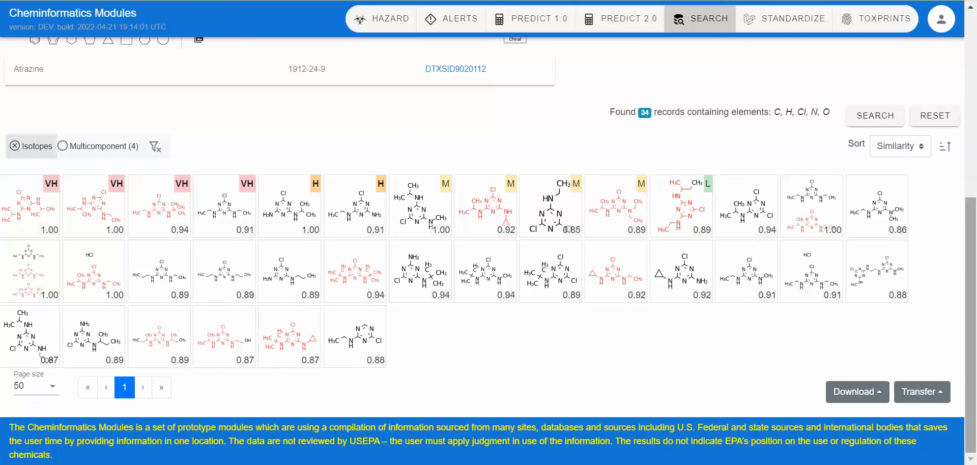
{"action": "scroll", "coordinate": [488, 254], "scroll_direction": "up", "scroll_amount": 1}
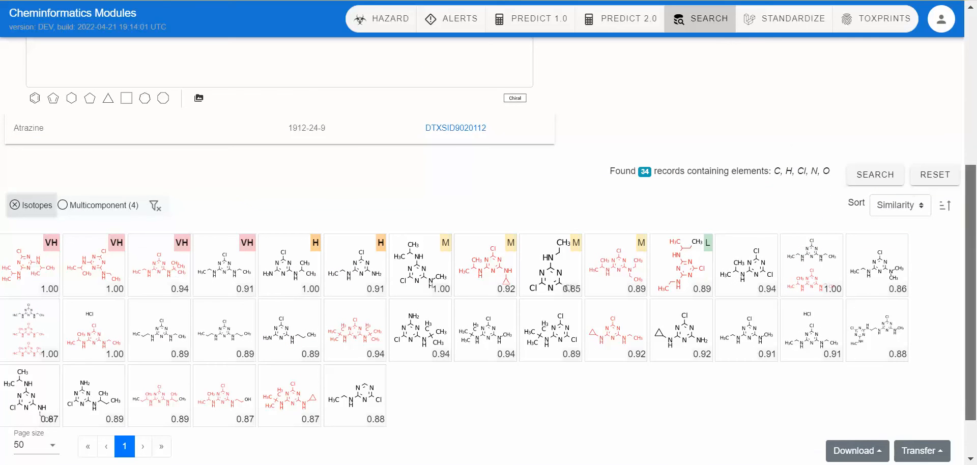
{"action": "left_click", "coordinate": [922, 451]}
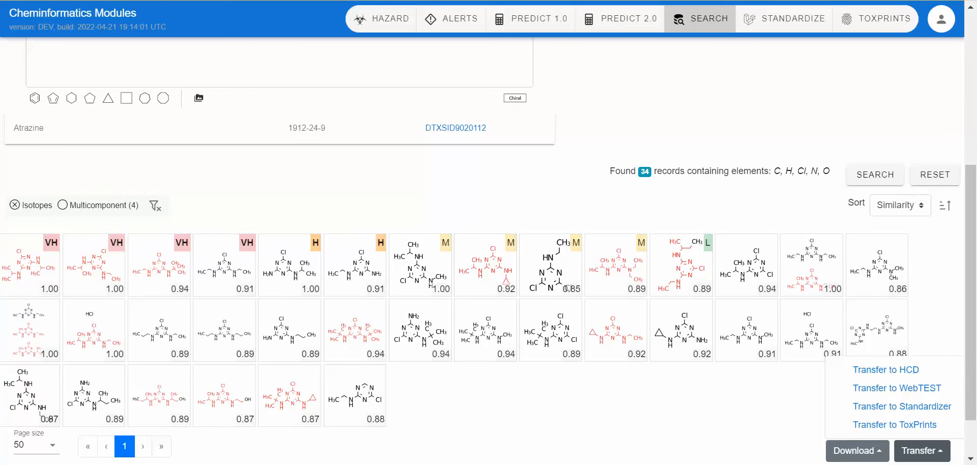
{"action": "left_click", "coordinate": [886, 369]}
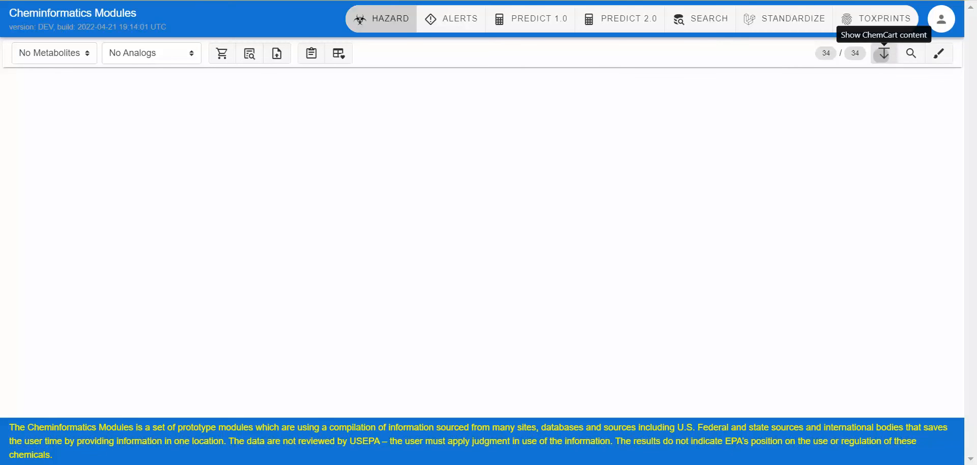
Show the transferred chemicals in ChemCart and generate the hazard report for them.
{"action": "left_click", "coordinate": [884, 53]}
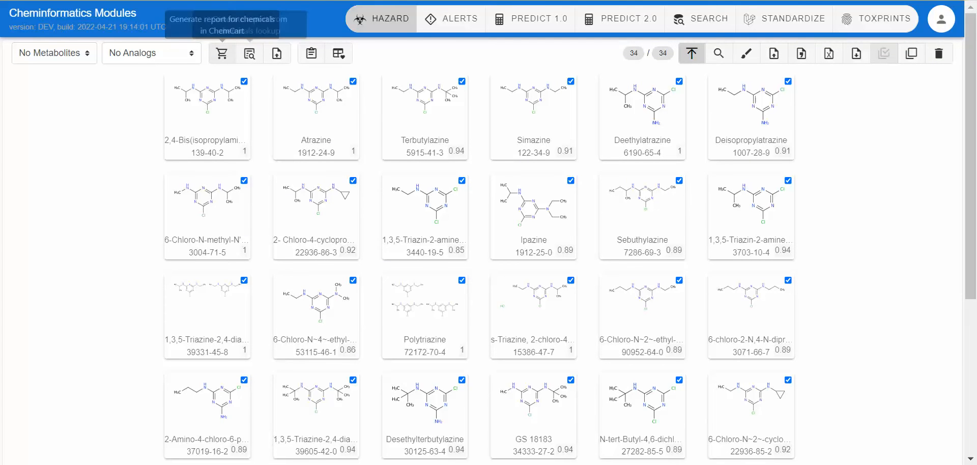
{"action": "left_click", "coordinate": [222, 53]}
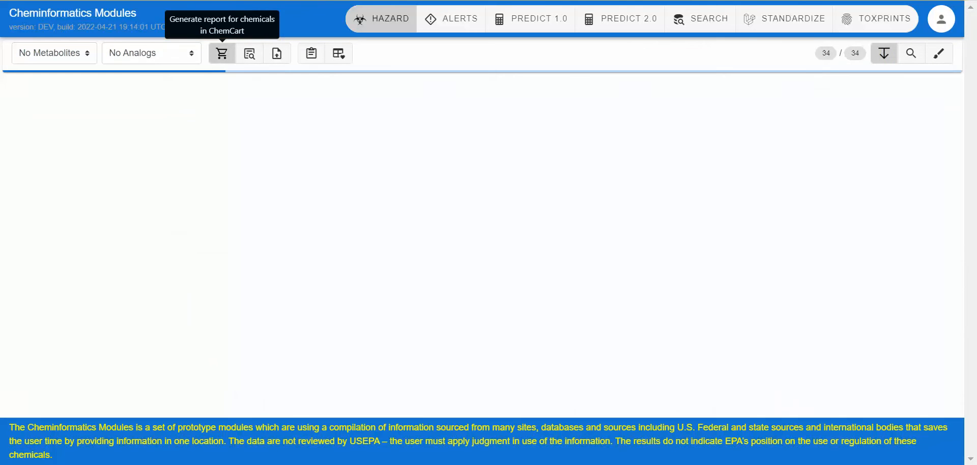
Look through the hazard report and inspect the Acute Aquatic Toxicity details for 2,4-Bis(isopropylamino)-6-chloro-1,3,5-triazine.
{"action": "scroll", "coordinate": [483, 270], "scroll_direction": "down", "scroll_amount": 15}
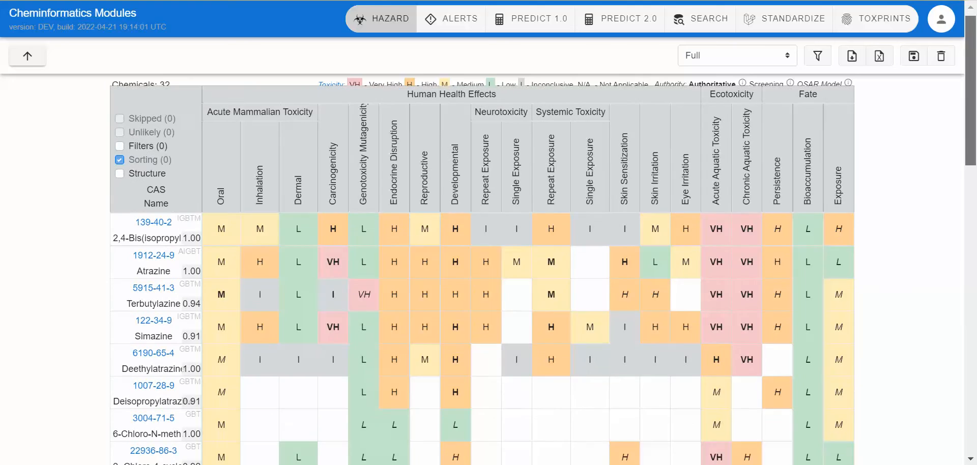
{"action": "left_click_drag", "start_coordinate": [970, 378], "coordinate": [970, 88]}
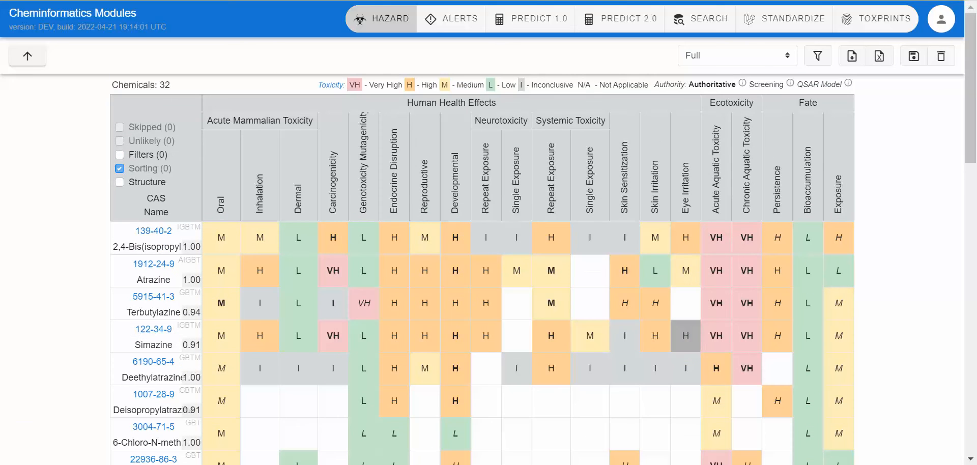
{"action": "left_click", "coordinate": [715, 237]}
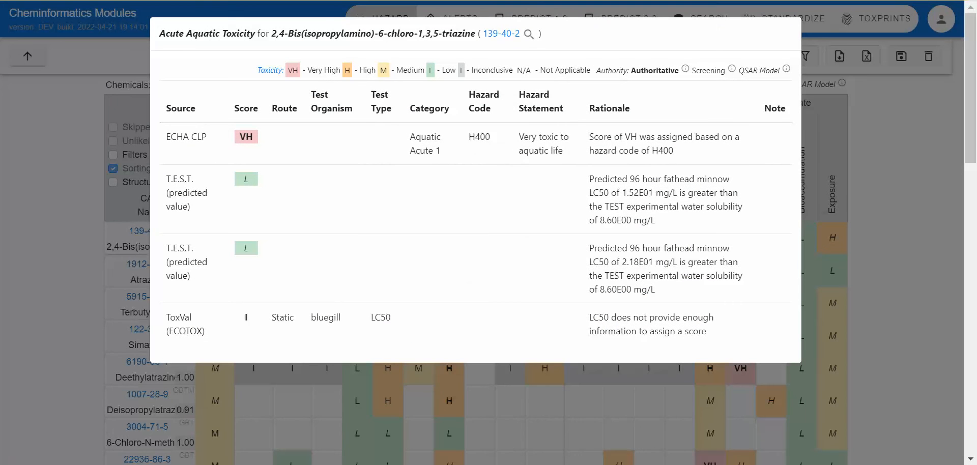
{"action": "key", "text": "Escape"}
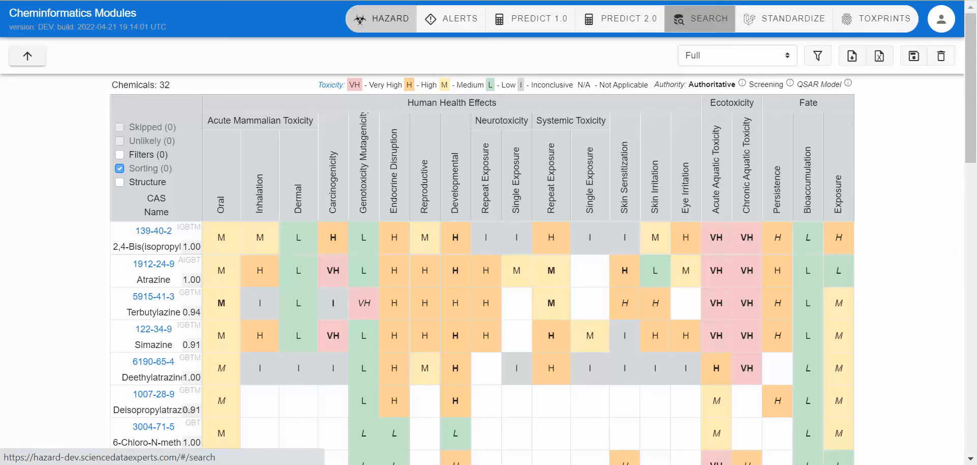
Return to the Search module and set the search type to Molecular Formula.
{"action": "left_click", "coordinate": [701, 19]}
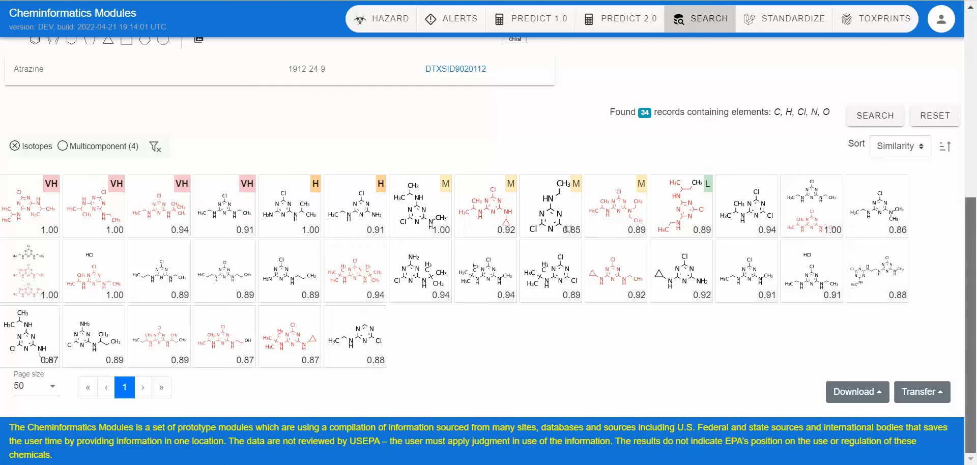
{"action": "scroll", "coordinate": [488, 249], "scroll_direction": "up", "scroll_amount": 7}
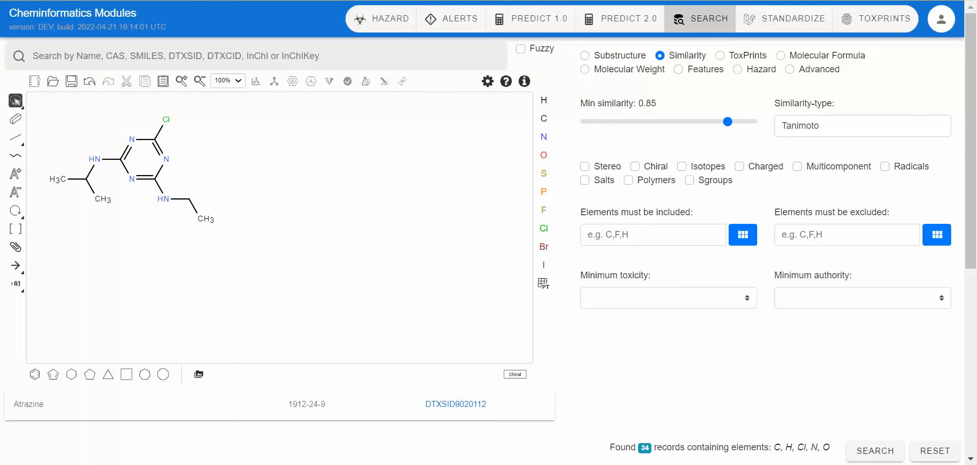
{"action": "left_click", "coordinate": [781, 55]}
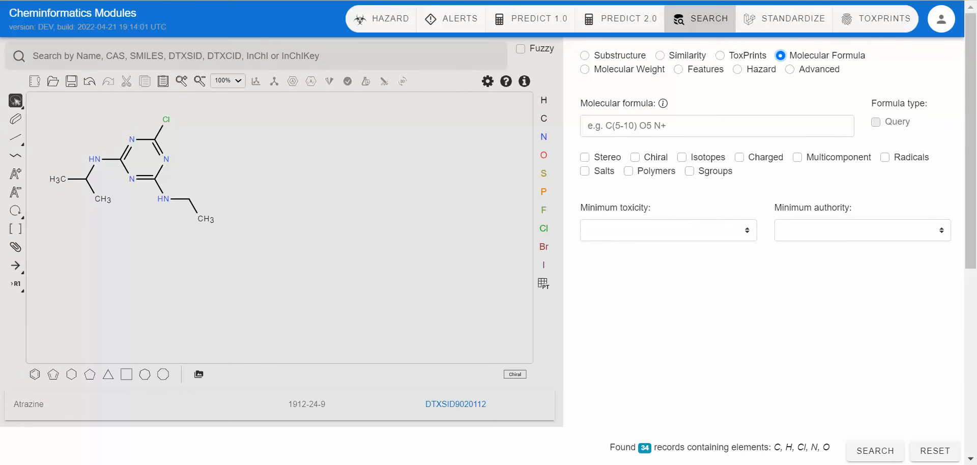
Examine the available minimum toxicity and minimum authority options for the molecular formula search, leaving both unset.
{"action": "mouse_move", "coordinate": [663, 104]}
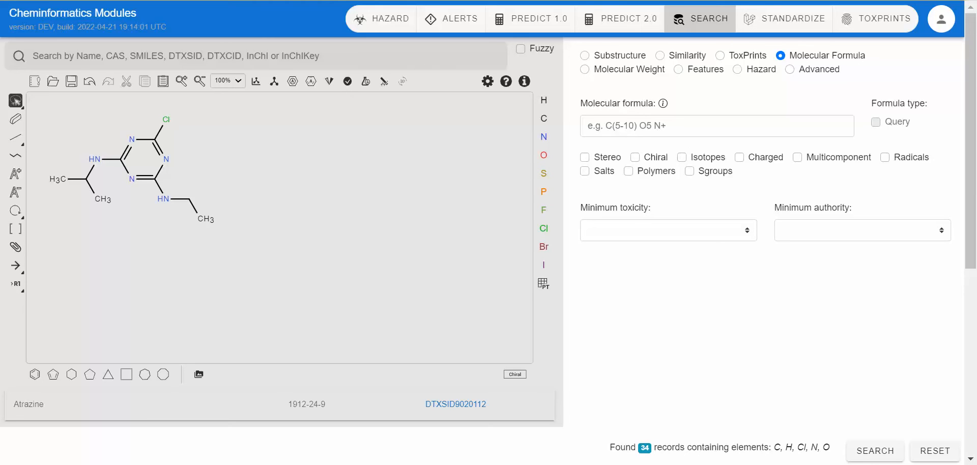
{"action": "left_click", "coordinate": [668, 231]}
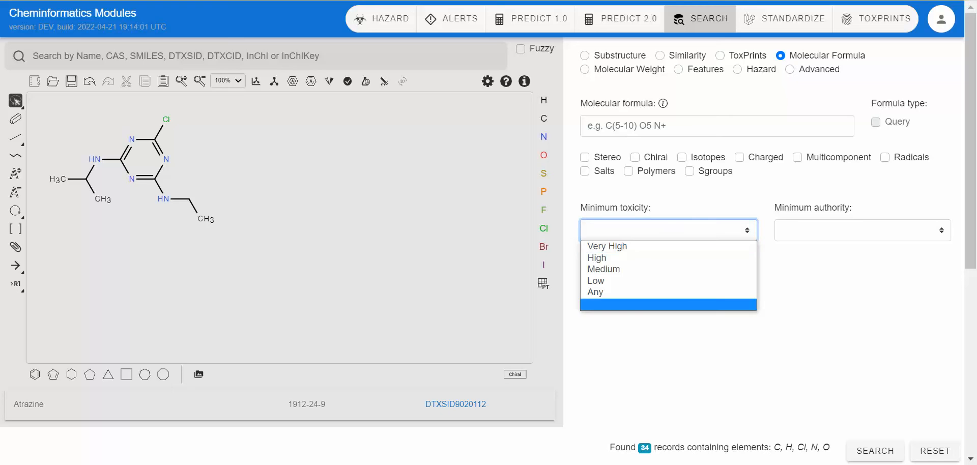
{"action": "left_click", "coordinate": [862, 231]}
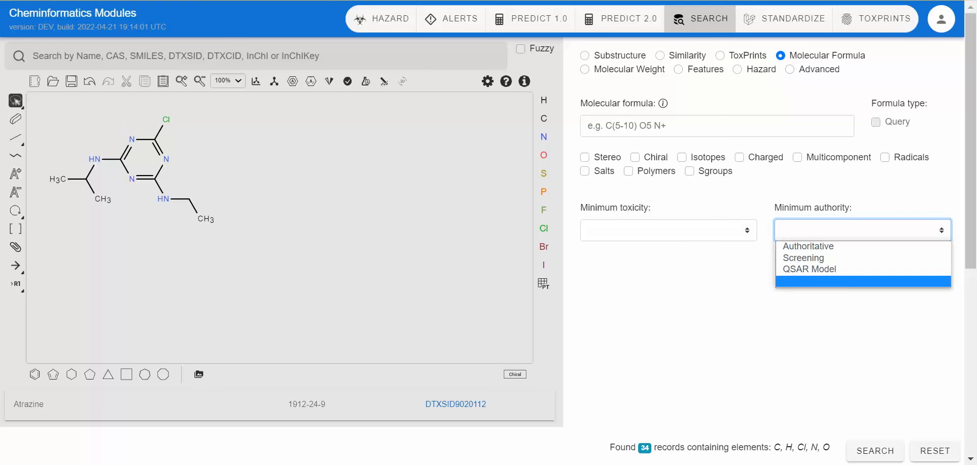
{"action": "left_click", "coordinate": [970, 224]}
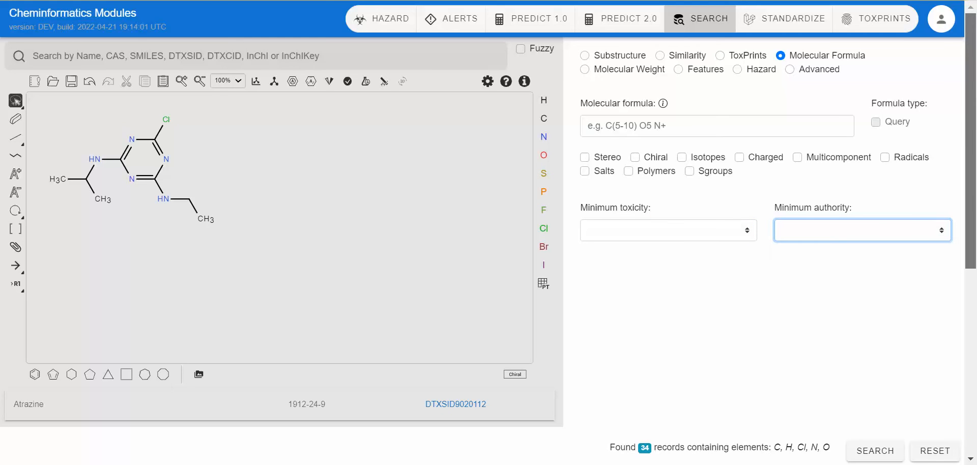
{"action": "left_click", "coordinate": [860, 300]}
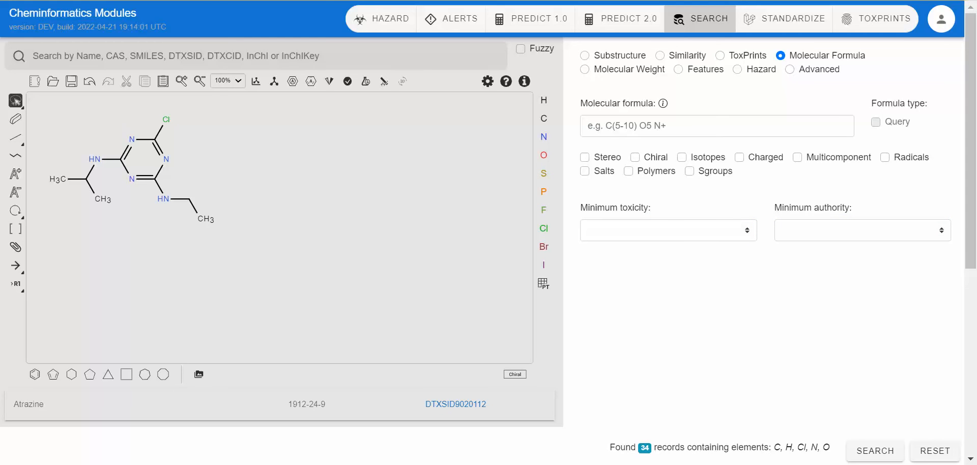